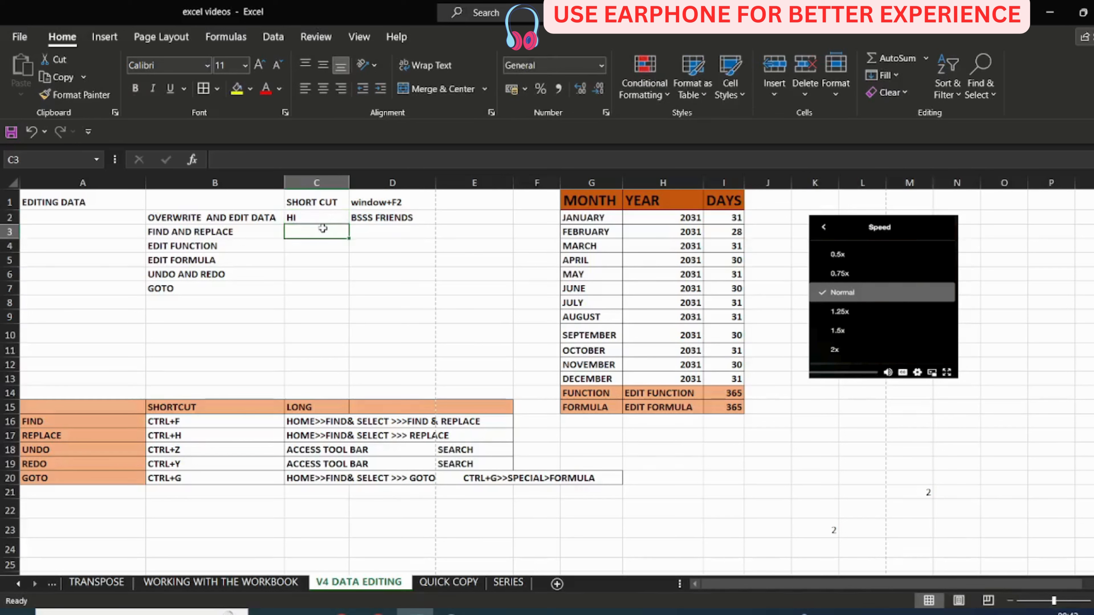
# Edit cell D2 in place, replacing the word FRIENDS so the cell reads BSSS LEARNING.
pyautogui.click(390, 219)
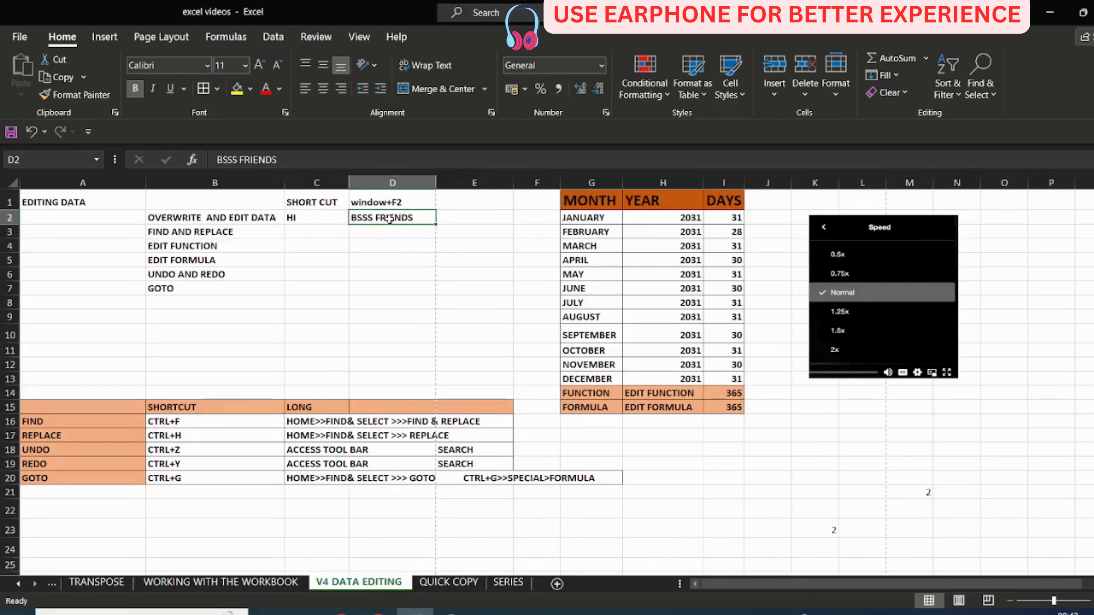
pyautogui.doubleClick(418, 217)
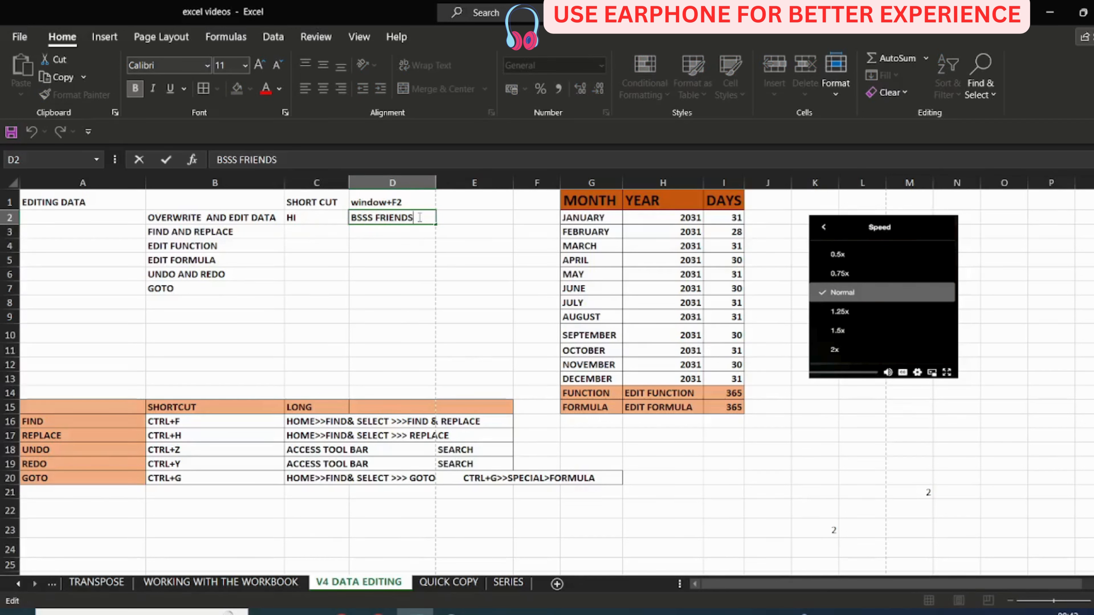
pyautogui.press('BackSpace')
pyautogui.press('BackSpace')
pyautogui.press('BackSpace')
pyautogui.press('BackSpace')
pyautogui.press('BackSpace')
pyautogui.press('BackSpace')
pyautogui.press('BackSpace')
pyautogui.write('LEARNING')
pyautogui.press('Return')
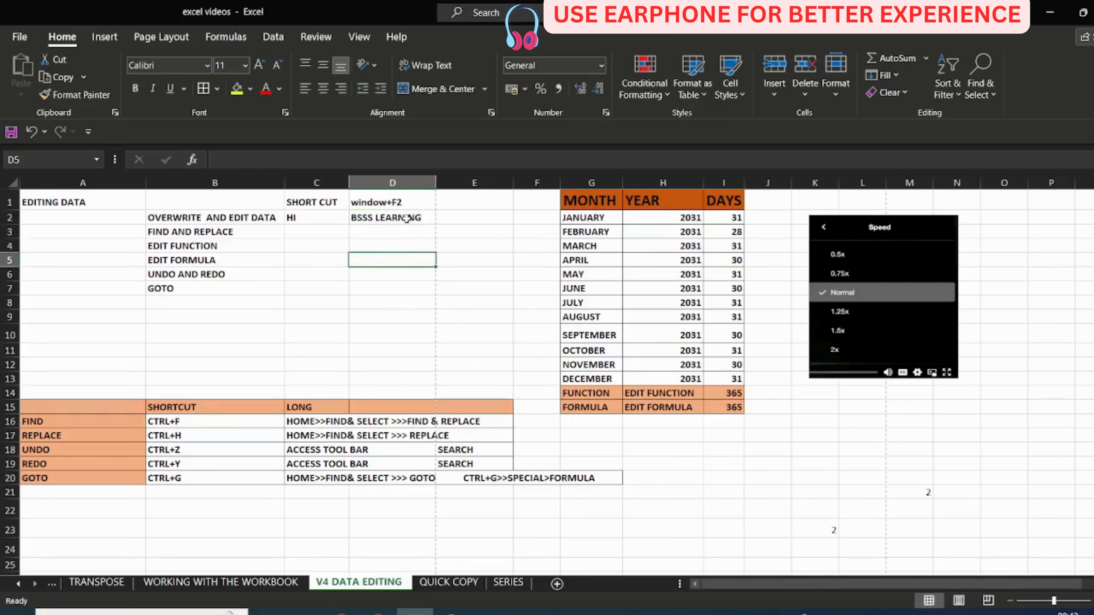
# Reopen cell D2 for editing and append 5 so it reads BSSS LEARNING5.
pyautogui.click(406, 219)
pyautogui.press('F2')
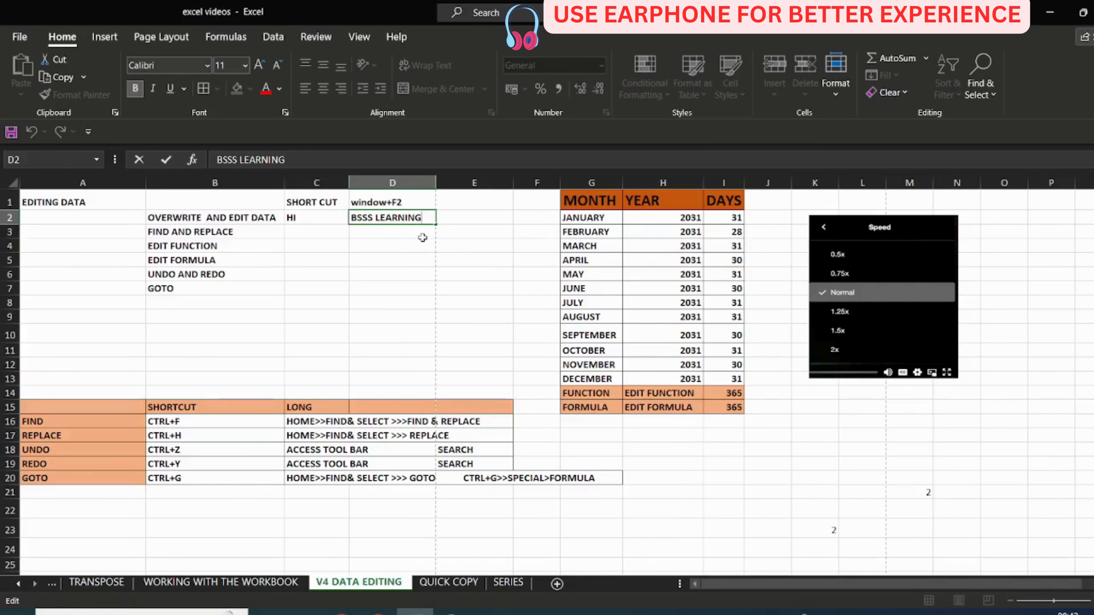
pyautogui.write('S')
pyautogui.click(324, 243)
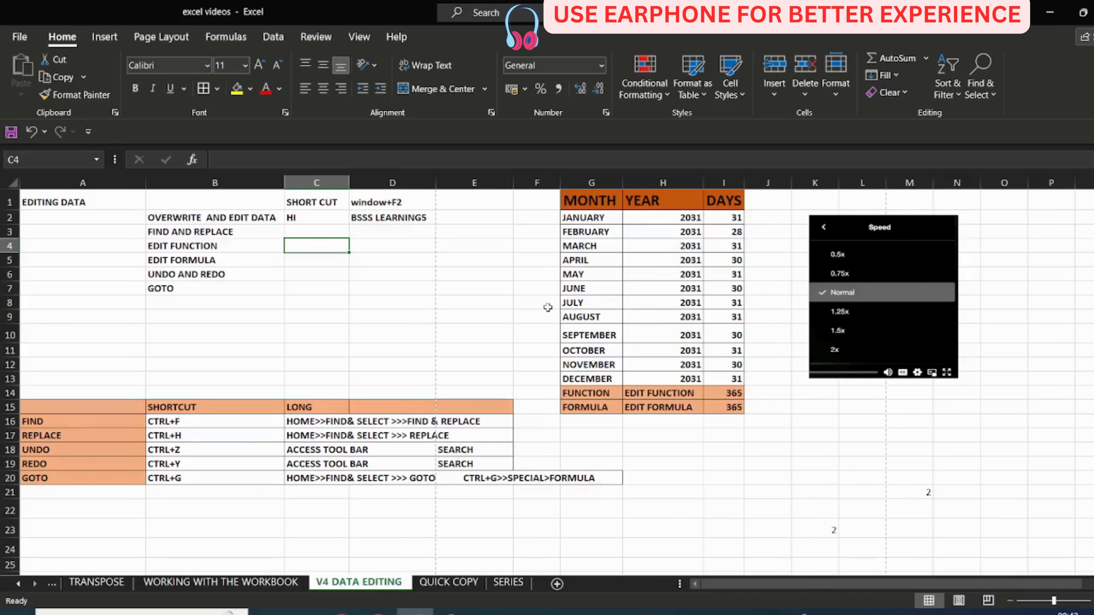
# Open Find for 2031 with its search options, try the Workbook scope and set it back to Sheet.
pyautogui.hotkey('ctrl', 'f')
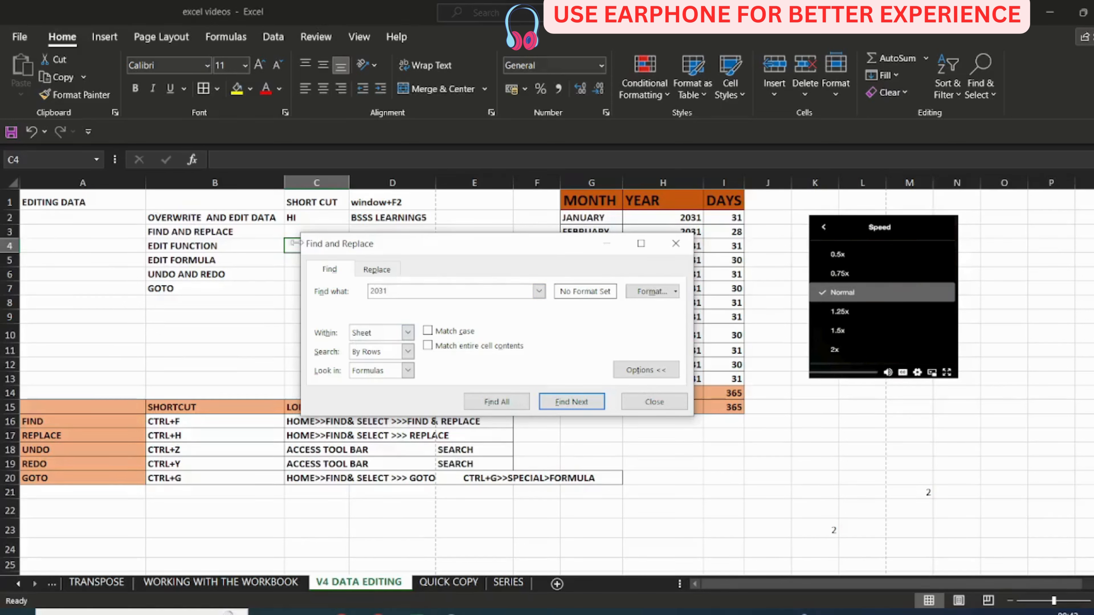
pyautogui.click(407, 332)
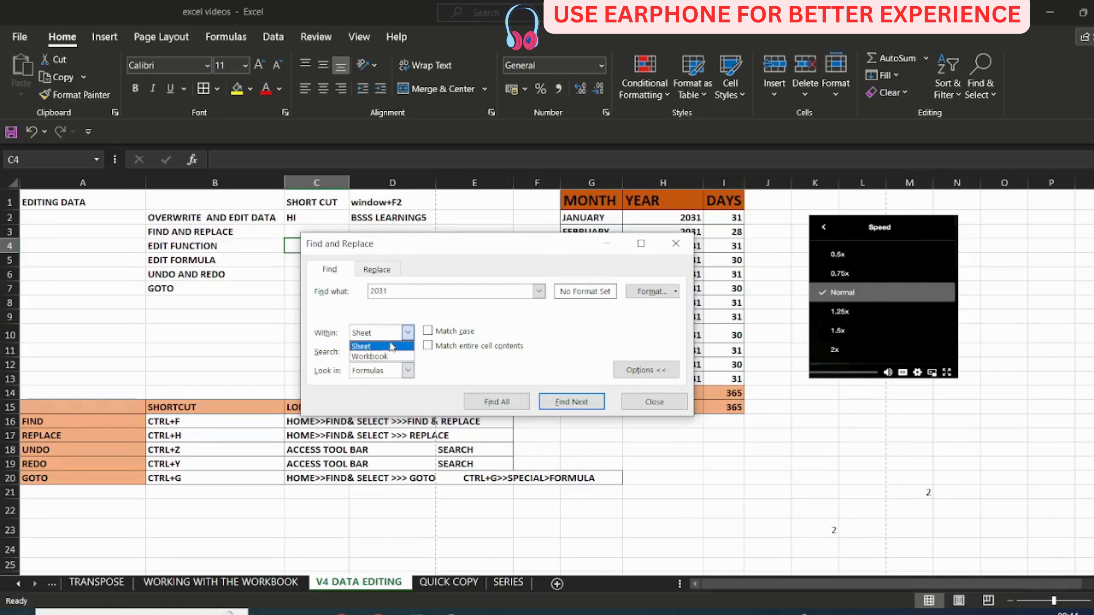
pyautogui.click(381, 346)
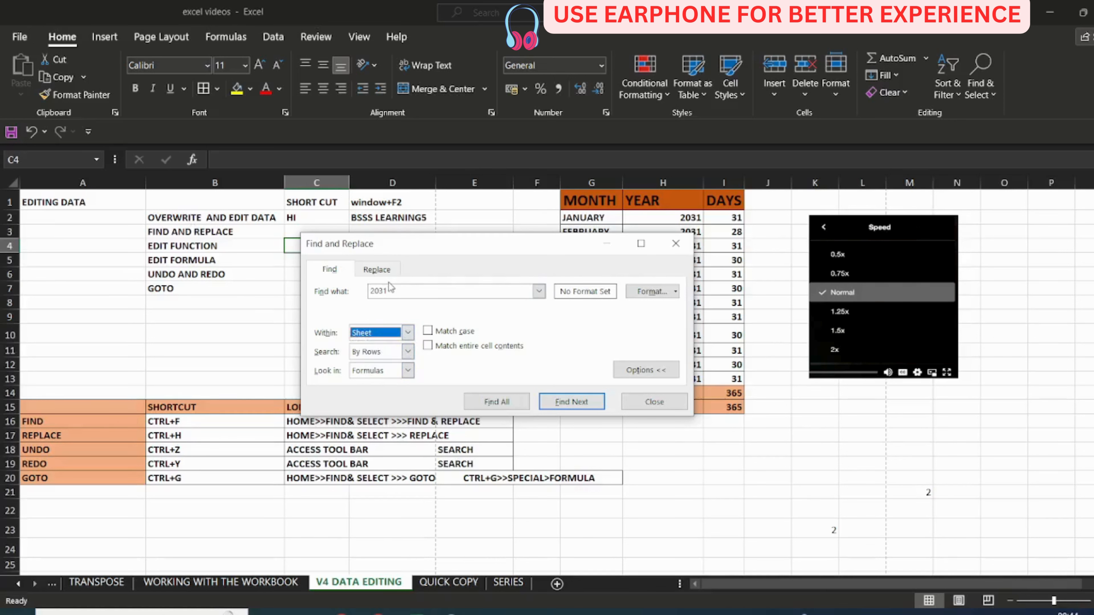
pyautogui.click(407, 333)
pyautogui.click(381, 356)
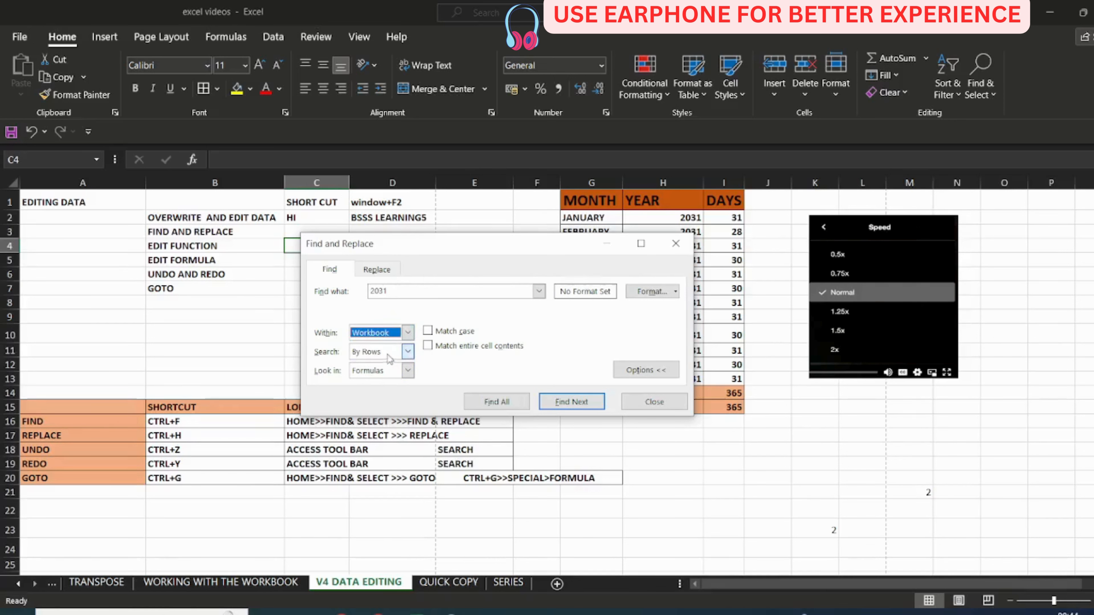
pyautogui.click(407, 332)
pyautogui.click(380, 346)
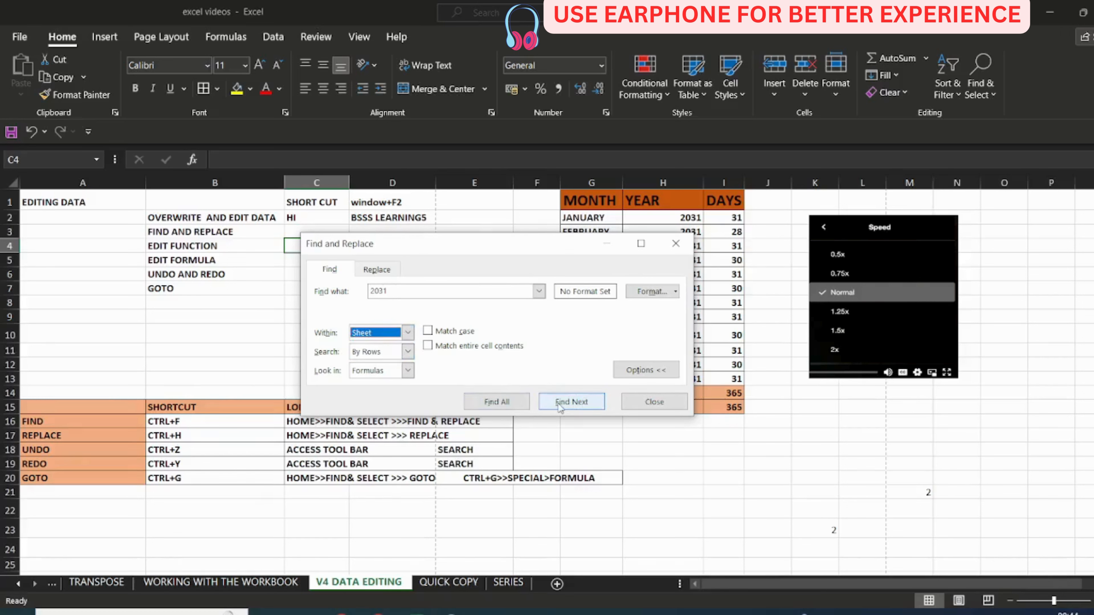
# Step through the occurrences of 2031 in the YEAR column one after another, keeping the table uncovered.
pyautogui.moveTo(439, 244); pyautogui.dragTo(293, 201)
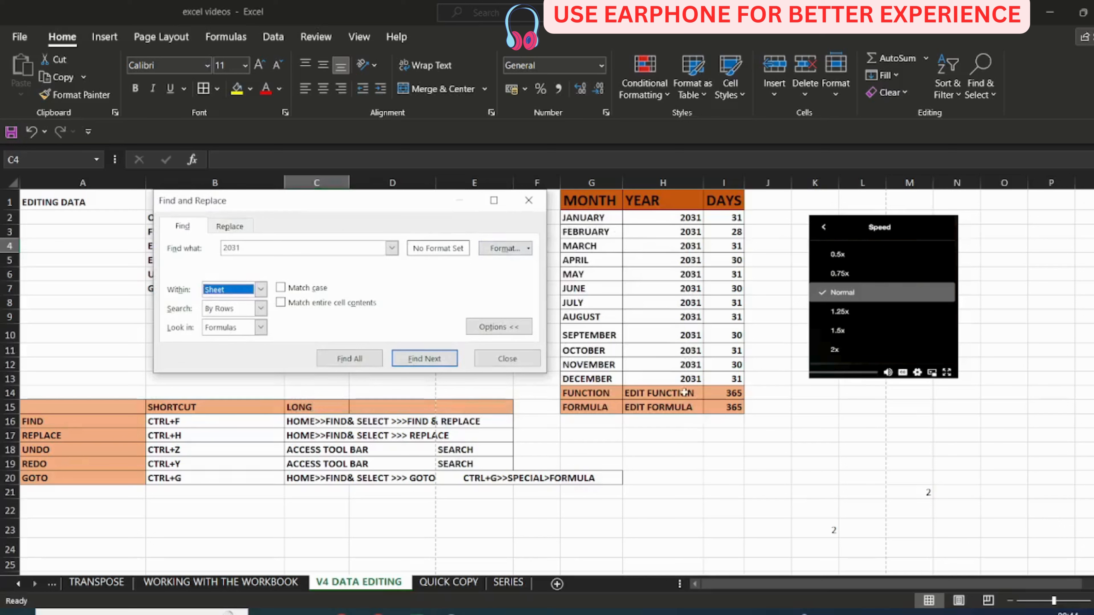
pyautogui.press('Return')
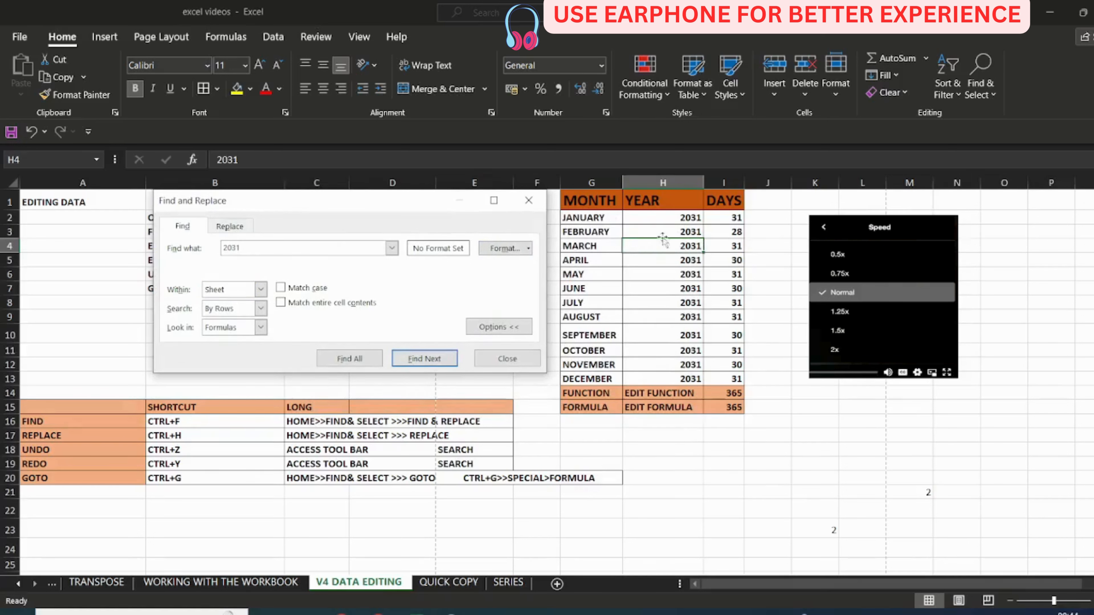
pyautogui.click(435, 358)
pyautogui.click(438, 360)
pyautogui.click(437, 359)
pyautogui.click(437, 360)
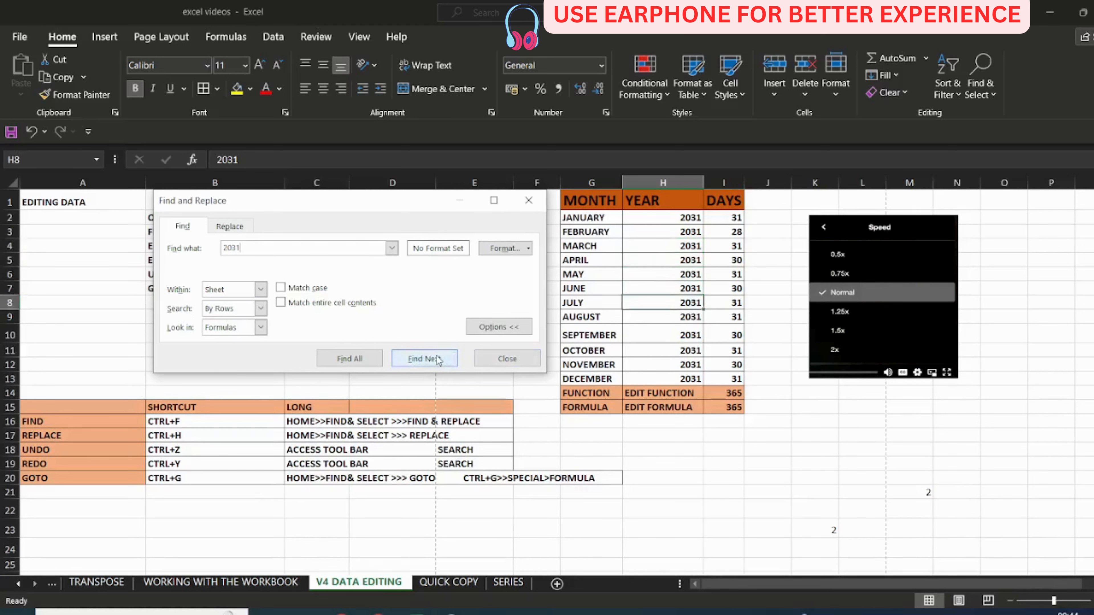
pyautogui.click(437, 359)
pyautogui.click(437, 359)
pyautogui.click(438, 360)
pyautogui.click(438, 359)
pyautogui.click(439, 360)
pyautogui.click(438, 361)
pyautogui.click(438, 360)
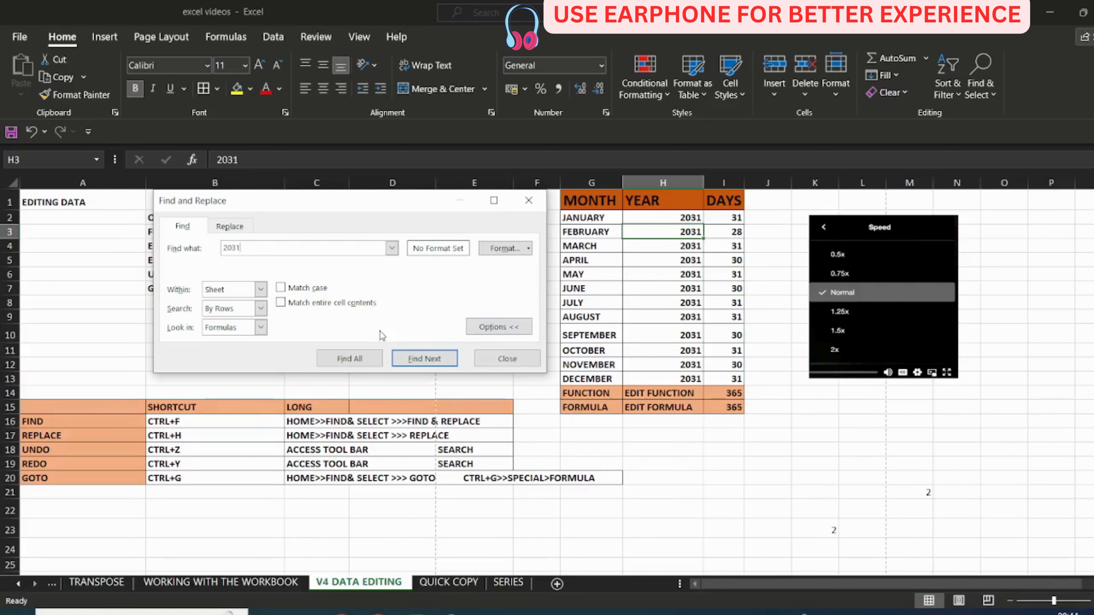
# List all cells in the sheet containing 2031, enlarge the results to review them, and close Find and Replace.
pyautogui.click(363, 359)
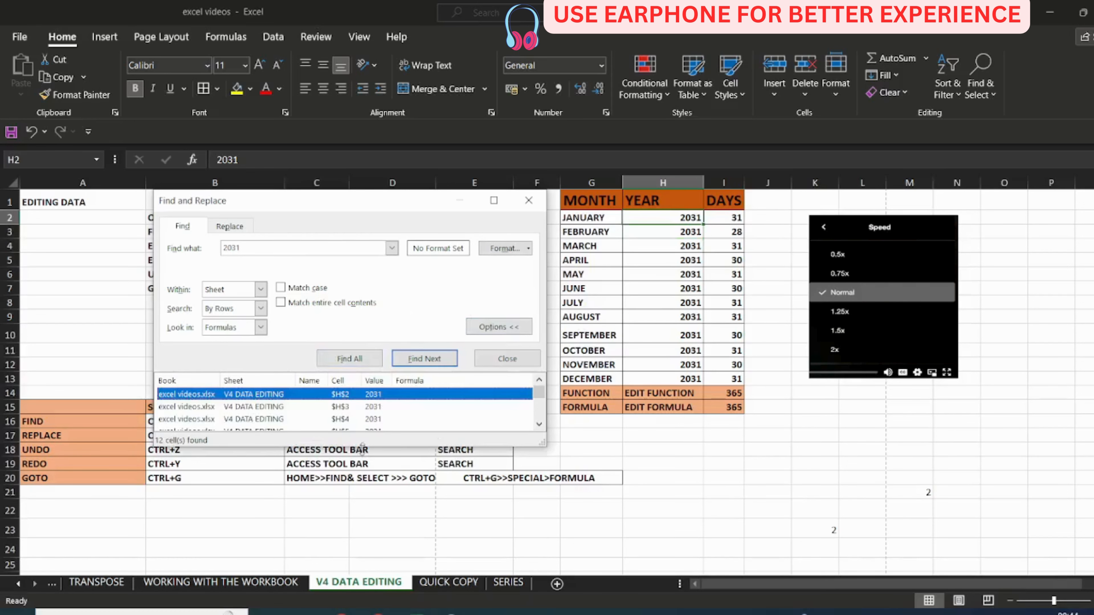
pyautogui.moveTo(362, 446); pyautogui.dragTo(362, 570)
pyautogui.moveTo(551, 409); pyautogui.dragTo(839, 408)
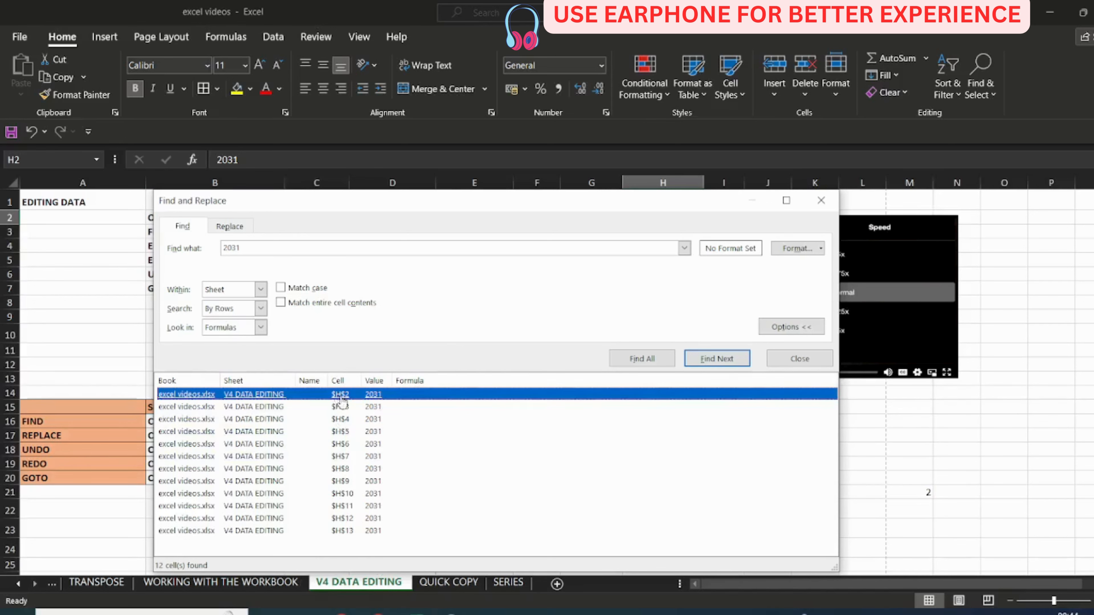
pyautogui.moveTo(538, 198); pyautogui.dragTo(809, 251)
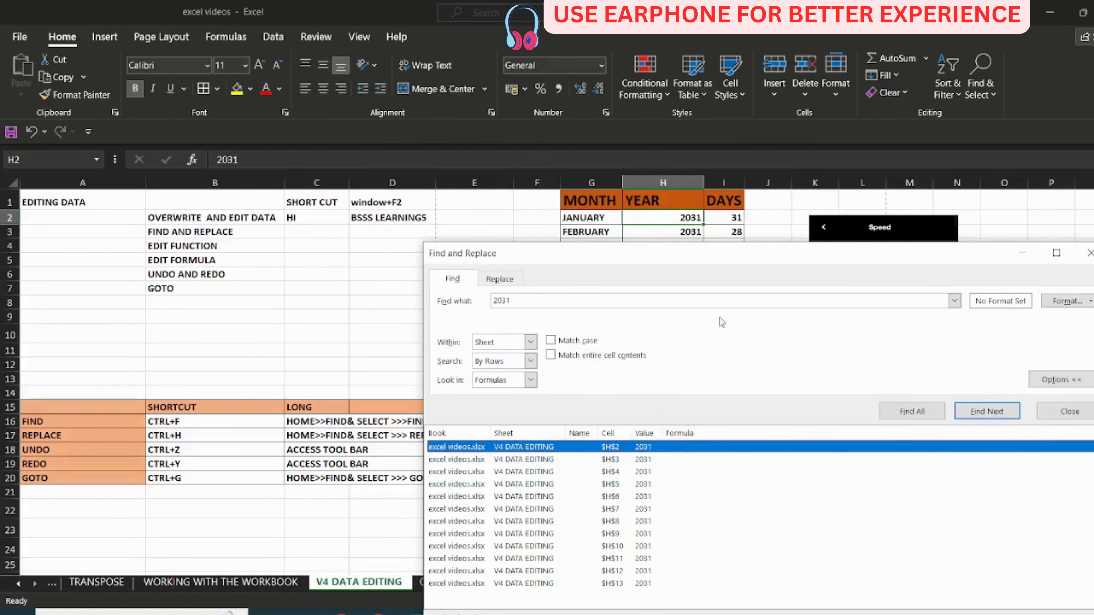
pyautogui.moveTo(843, 251); pyautogui.dragTo(751, 210)
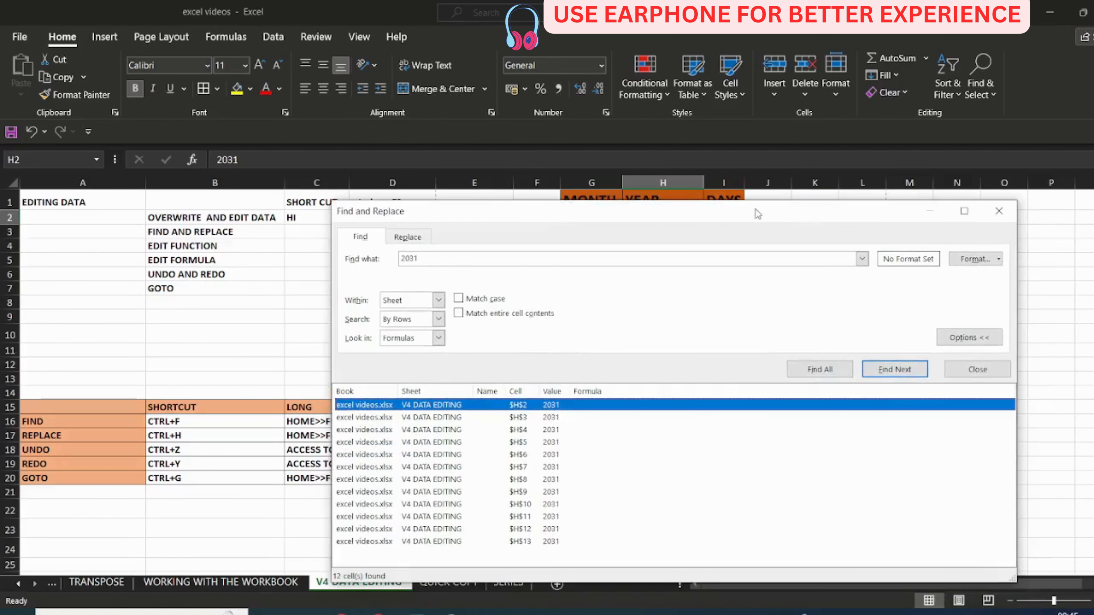
pyautogui.click(999, 220)
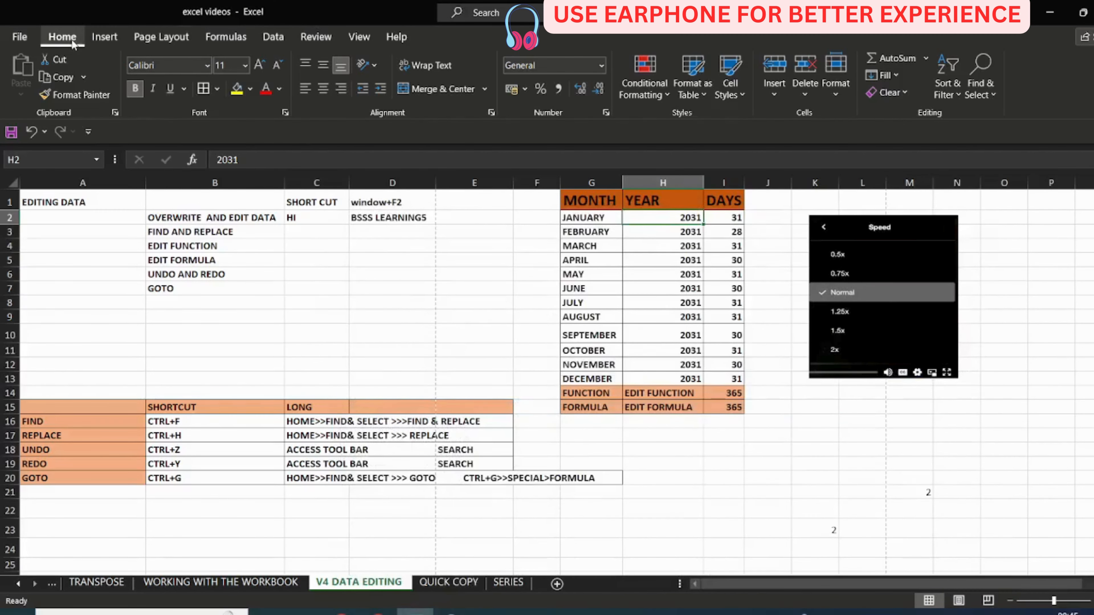
# Bring up the Find dialog again and close it without searching.
pyautogui.click(974, 91)
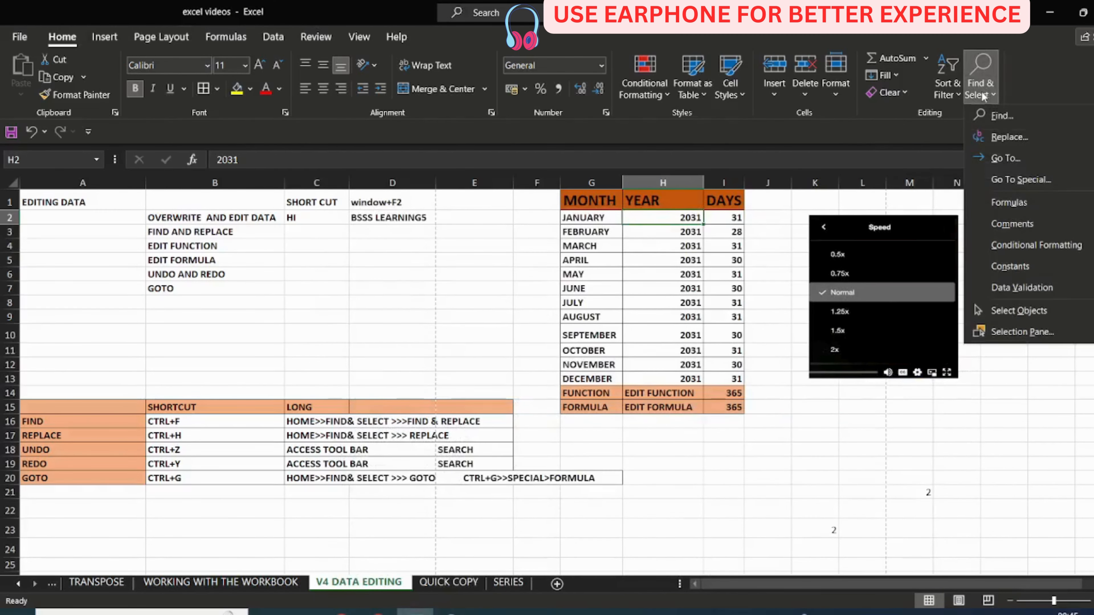
pyautogui.click(998, 122)
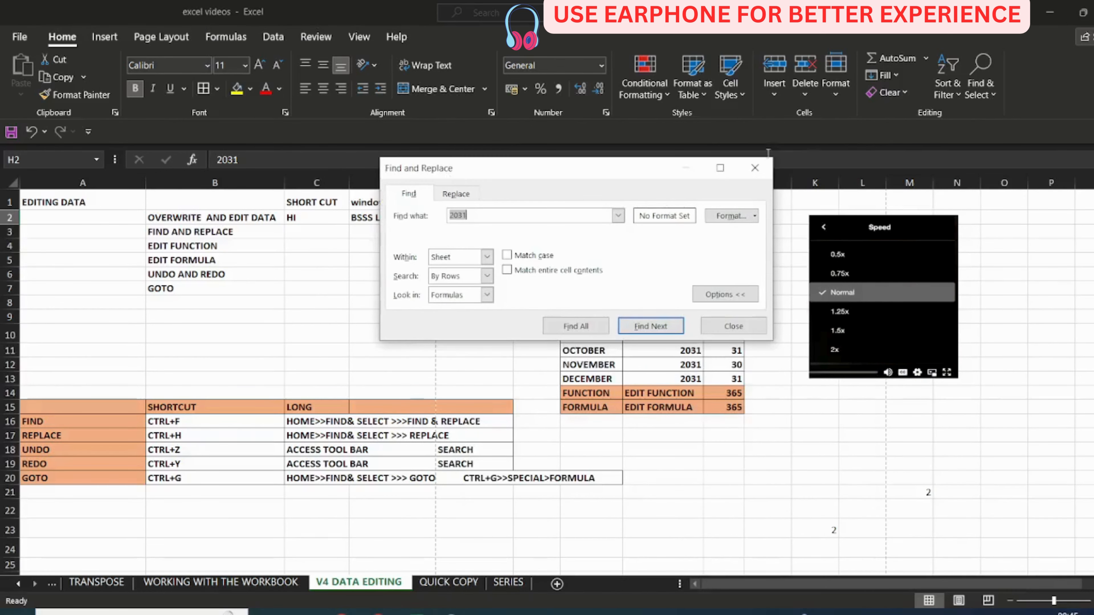
pyautogui.click(754, 167)
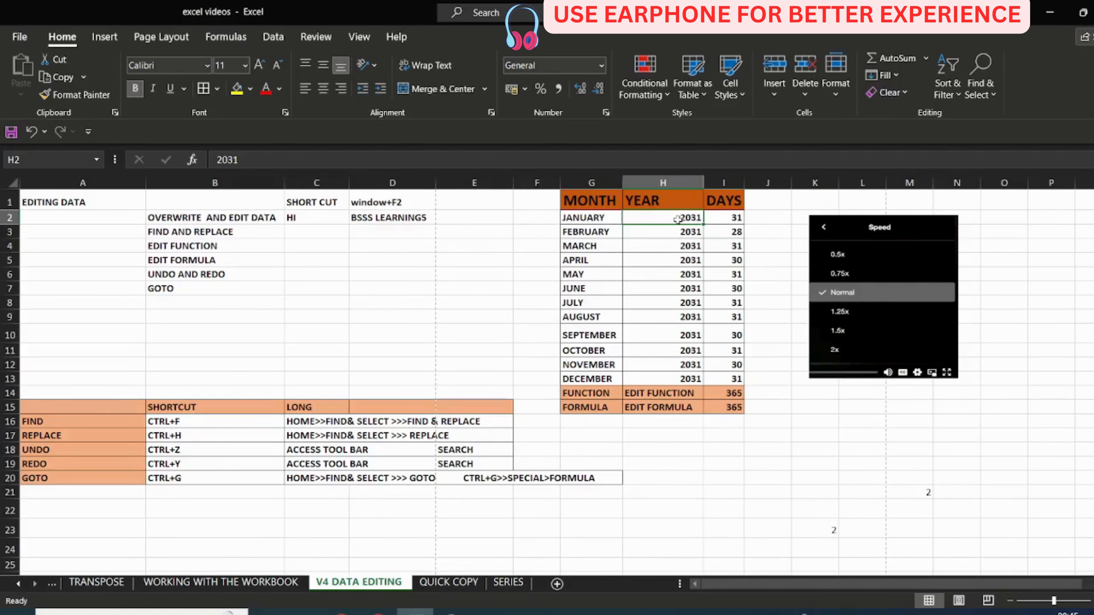
# Overwrite the year for January in cell H2 with 2032.
pyautogui.write('2032')
pyautogui.press('Return')
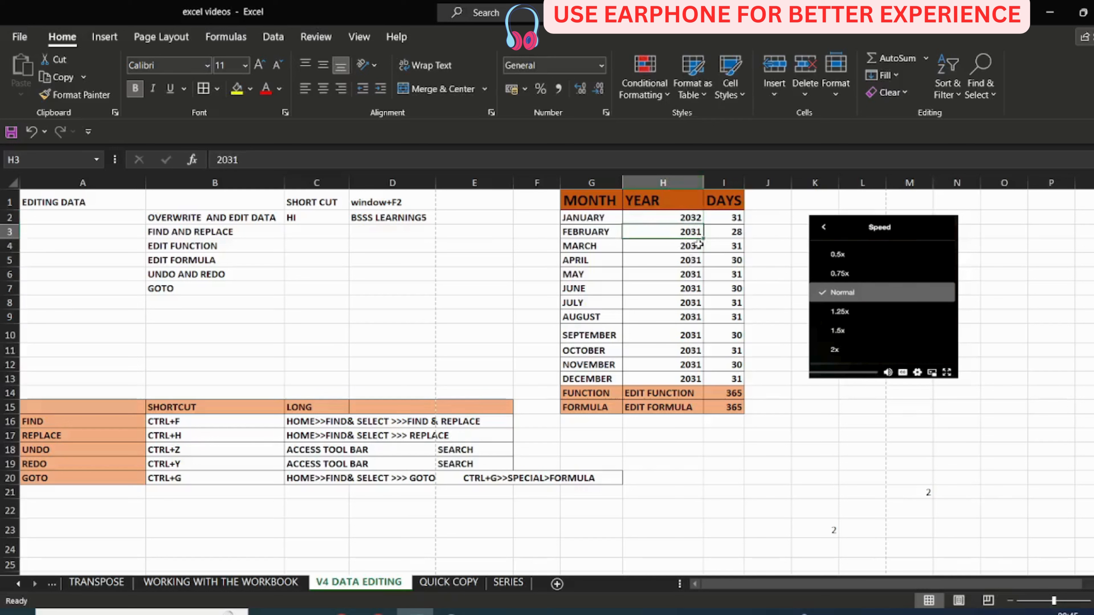
# Select the years for February to December, set Replace from 2031 to 2032, and replace only the February entry.
pyautogui.moveTo(702, 239); pyautogui.dragTo(690, 377)
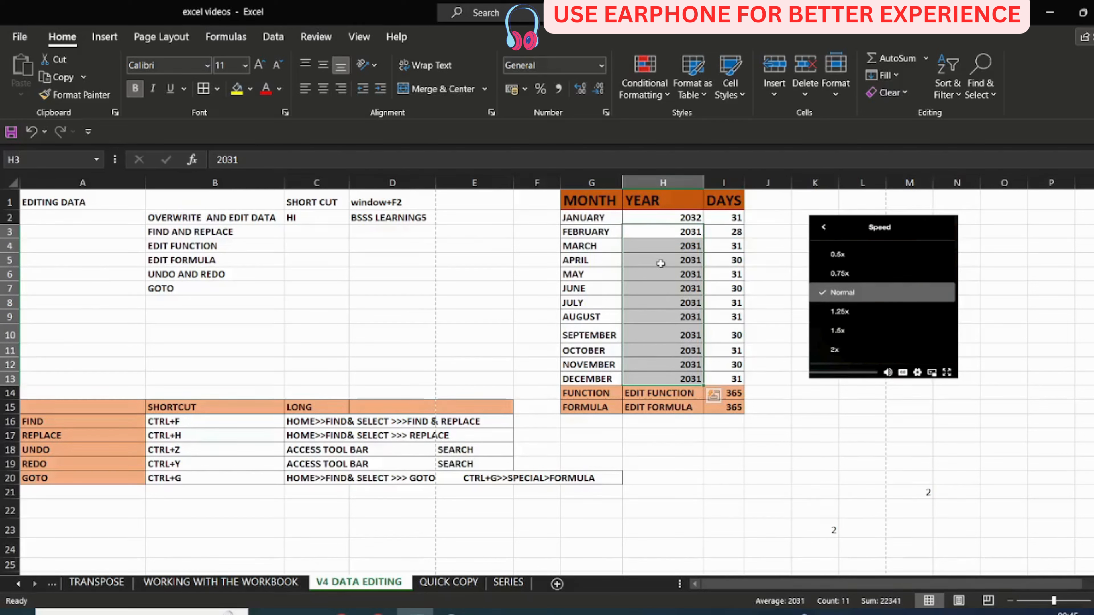
pyautogui.hotkey('ctrl', 'h')
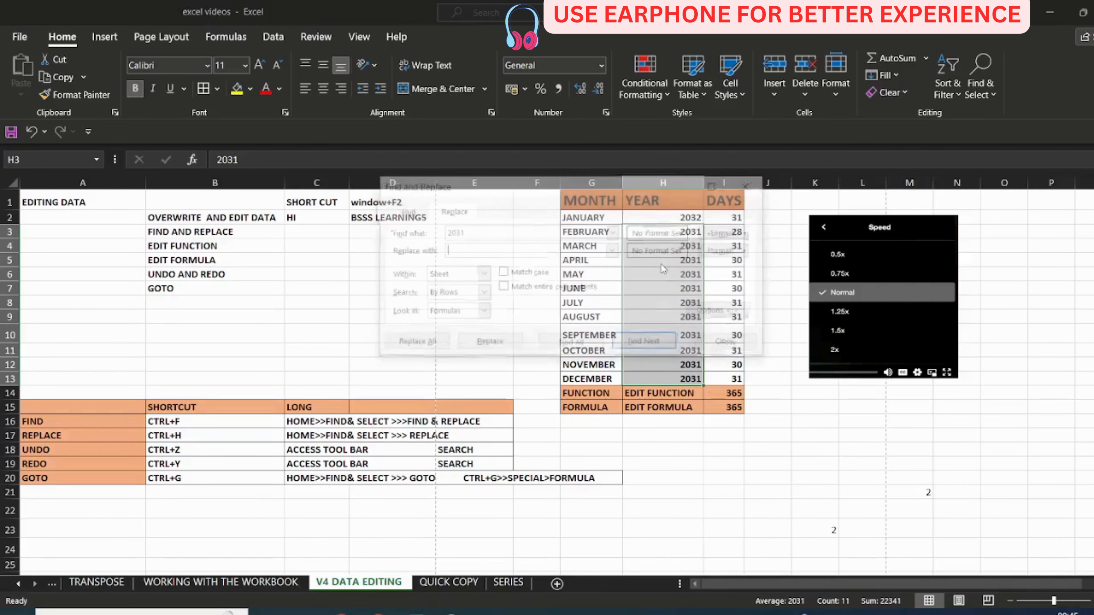
pyautogui.click(401, 214)
pyautogui.click(452, 210)
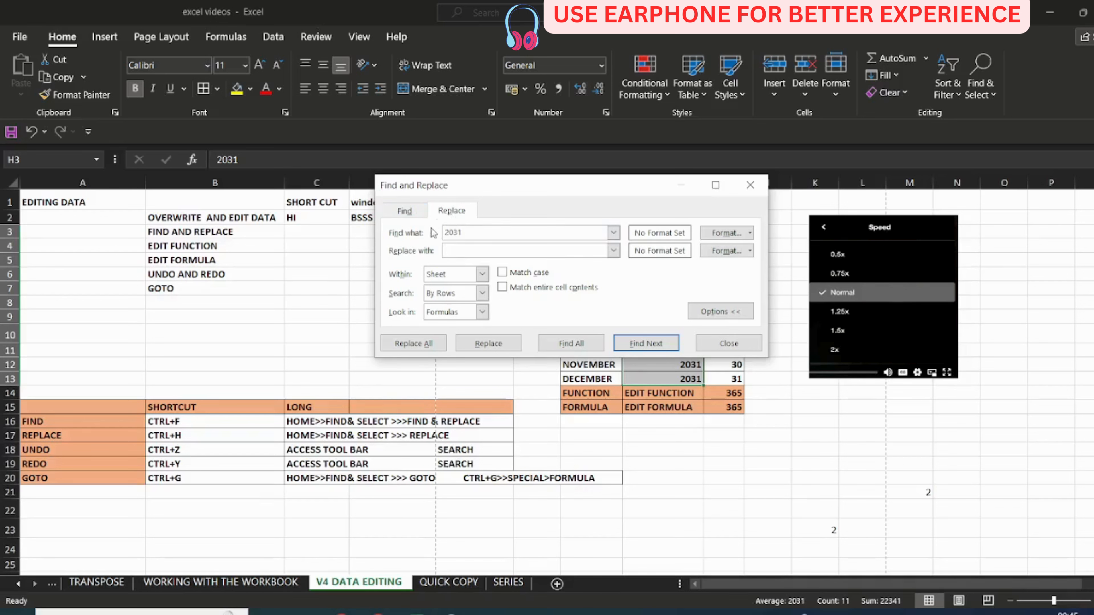
pyautogui.click(458, 252)
pyautogui.write('2032')
pyautogui.click(488, 343)
pyautogui.moveTo(549, 188); pyautogui.dragTo(314, 168)
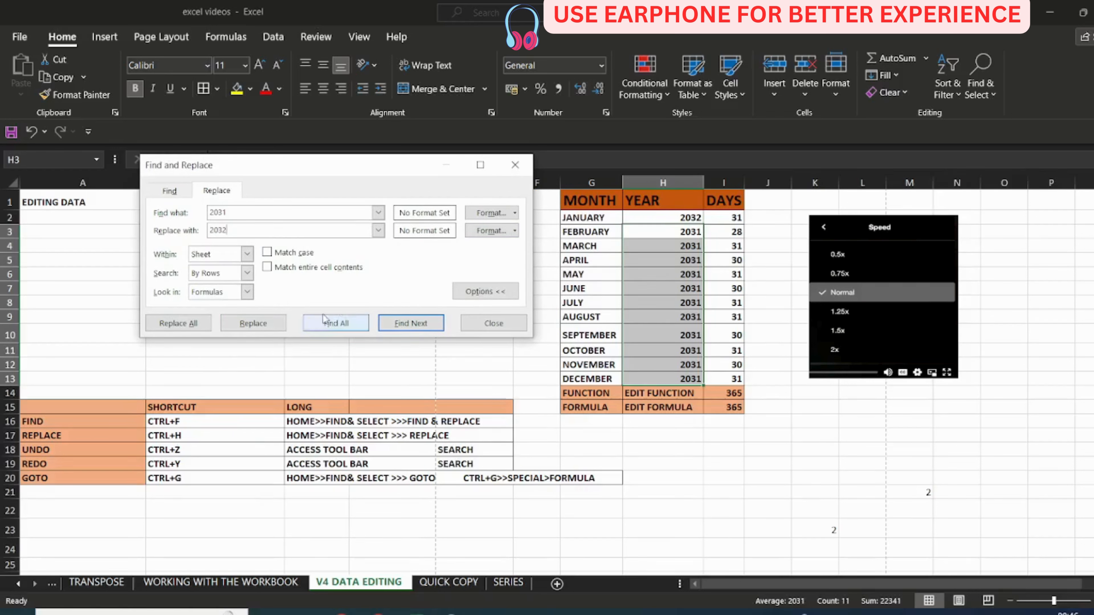
pyautogui.click(254, 328)
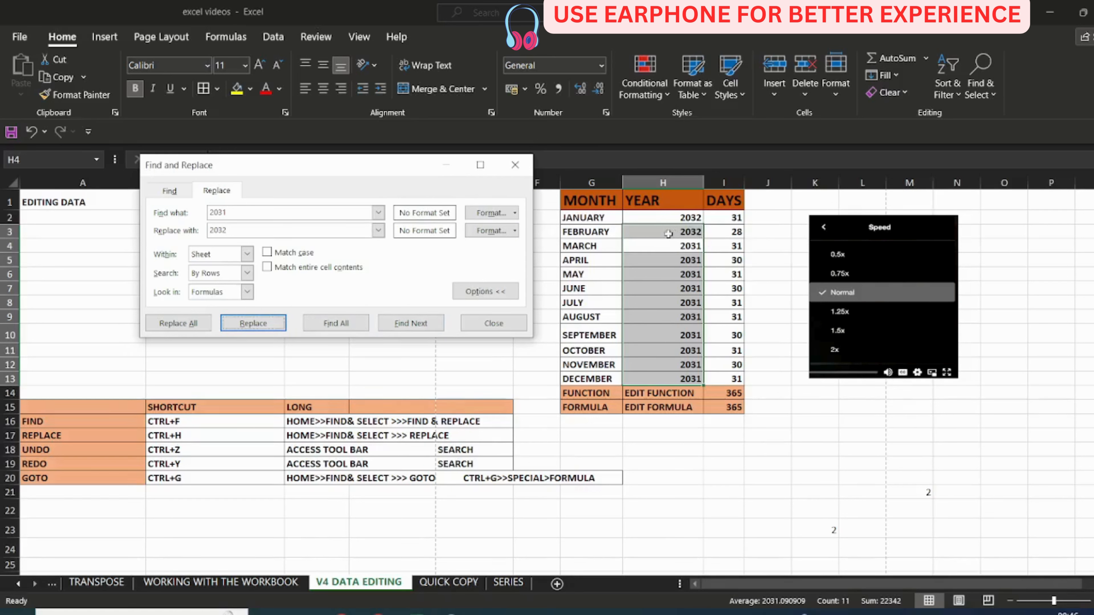
# Replace all remaining 2031 entries in the selected years with 2032, then close Find and Replace.
pyautogui.click(182, 327)
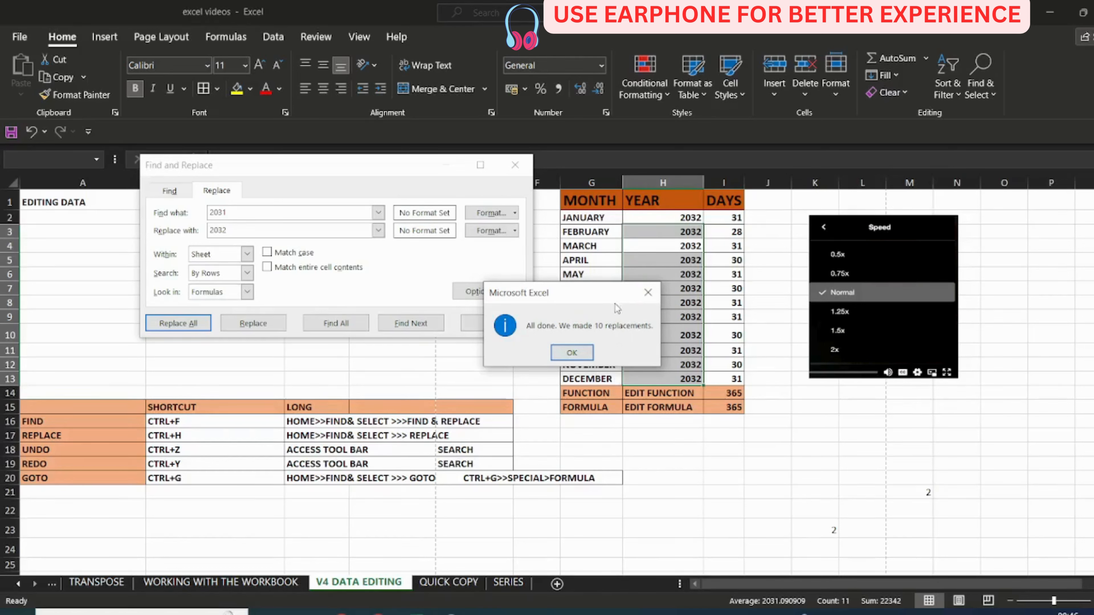
pyautogui.click(581, 353)
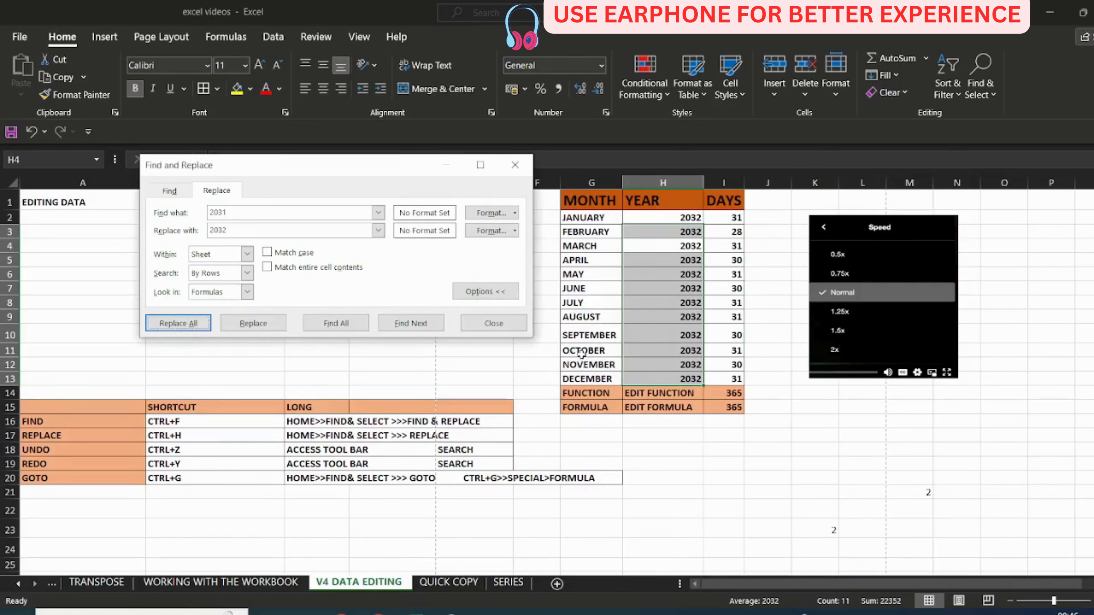
pyautogui.moveTo(651, 236); pyautogui.dragTo(663, 377)
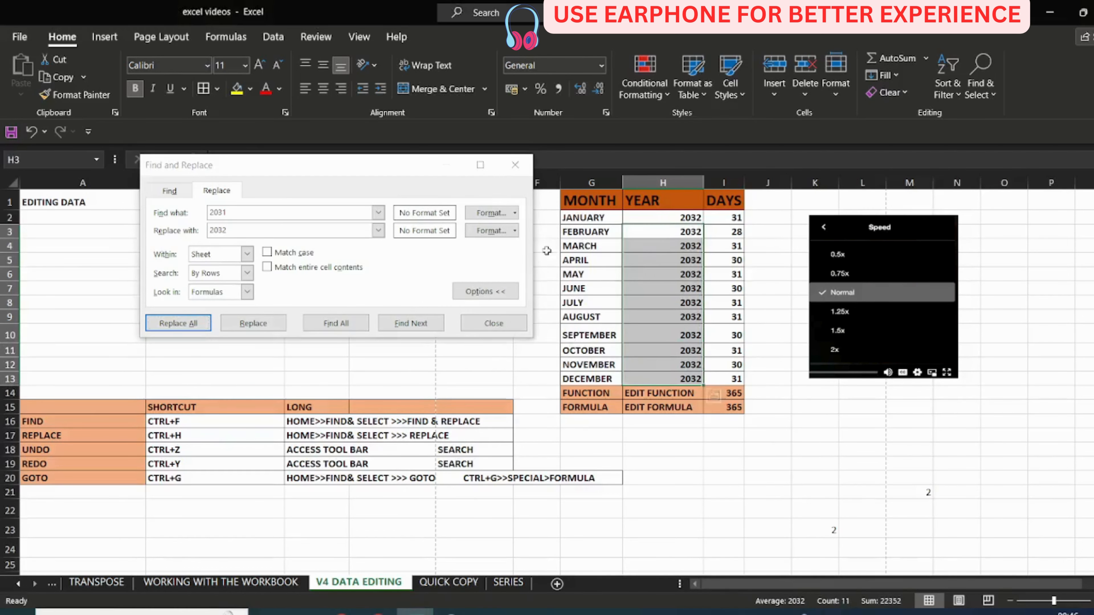
pyautogui.click(525, 172)
pyautogui.click(663, 436)
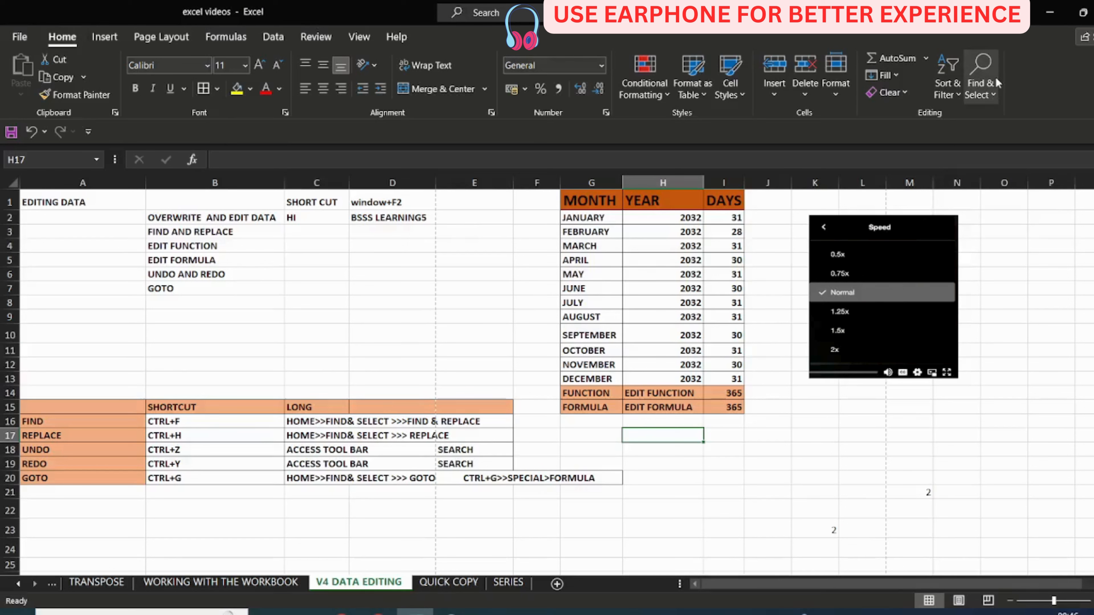
# Bring up the Replace dialog, close it without replacing anything, and show the Find & Select commands.
pyautogui.click(984, 82)
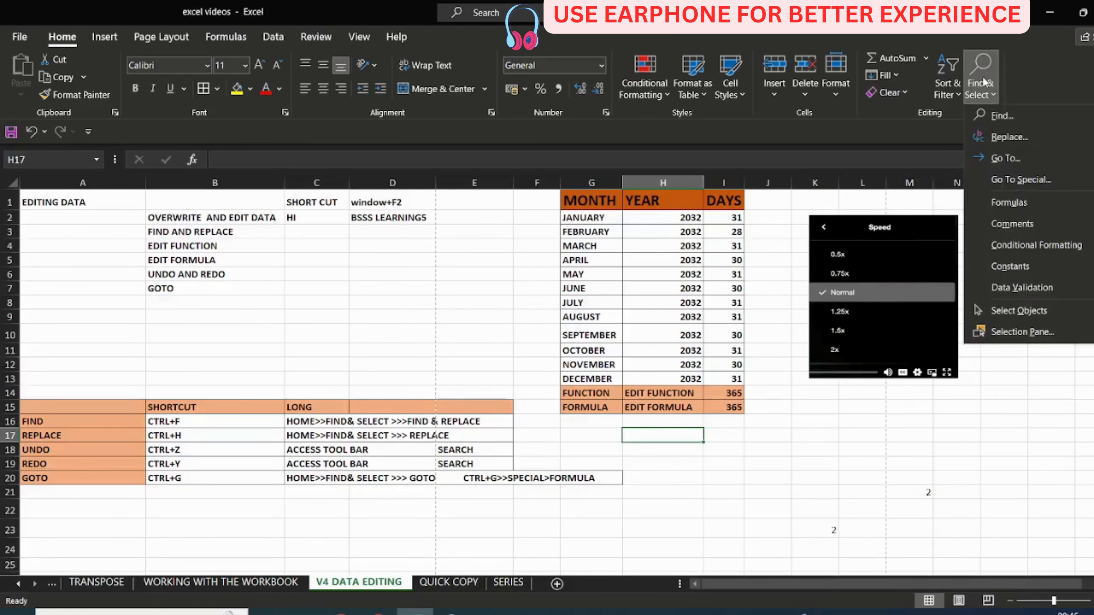
pyautogui.click(1004, 140)
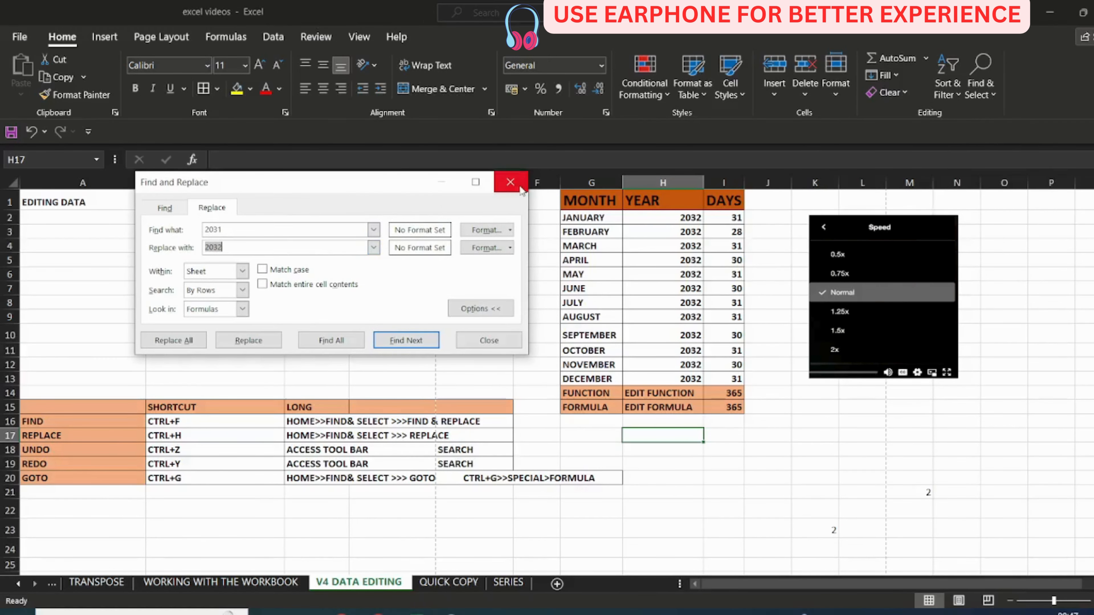
pyautogui.click(510, 181)
pyautogui.click(966, 86)
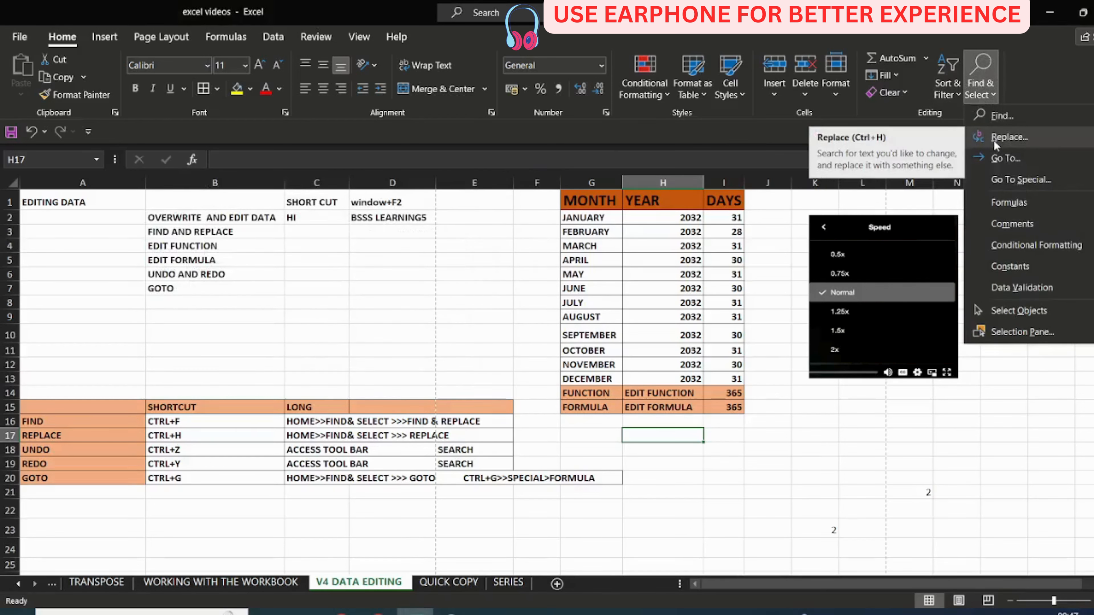
# Clear the FUNCTION total in I14 and recreate it with AutoSum as =SUM(I2:I13).
pyautogui.click(237, 303)
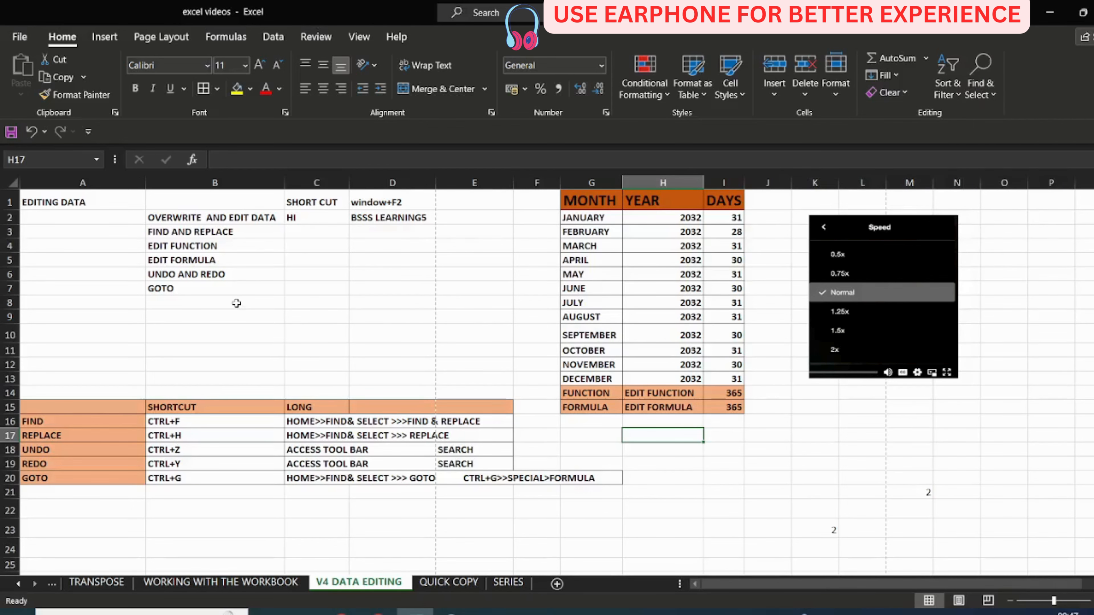
pyautogui.click(734, 397)
pyautogui.press('Delete')
pyautogui.click(742, 449)
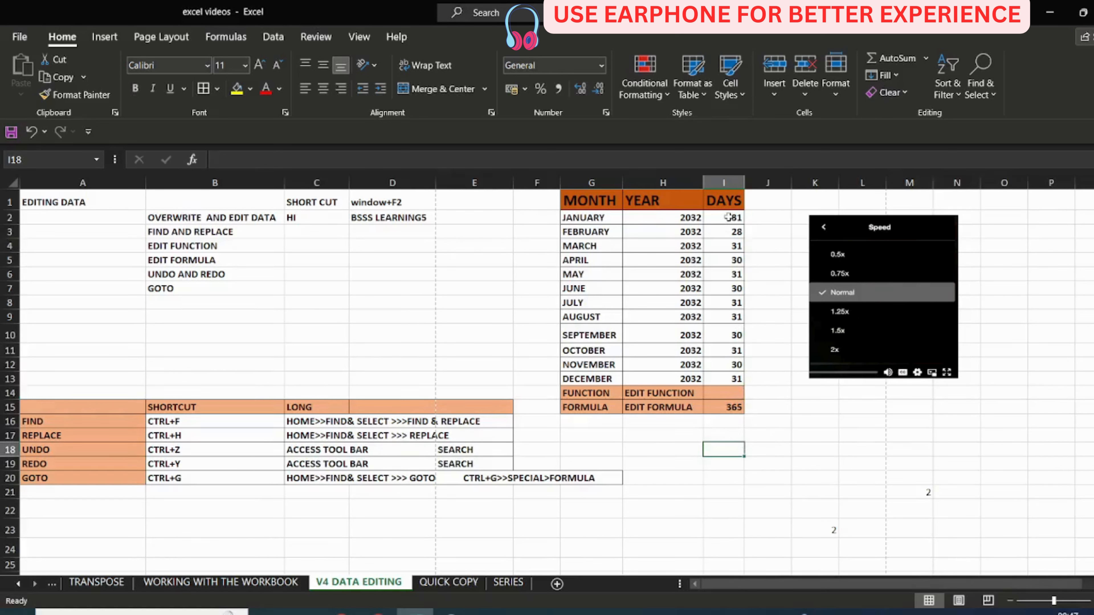
pyautogui.click(728, 217)
pyautogui.click(726, 396)
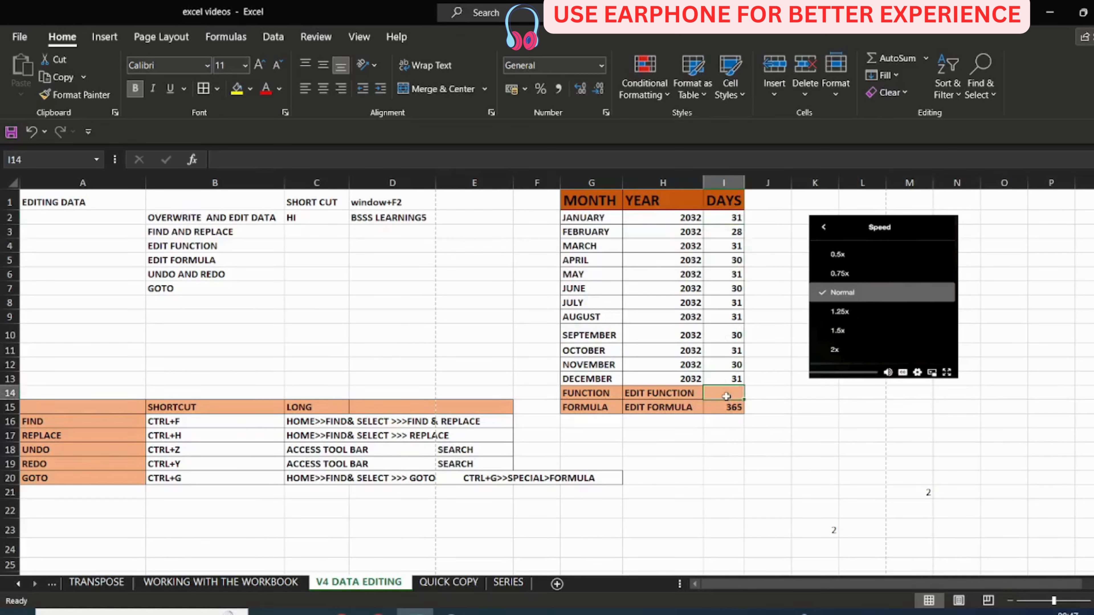
pyautogui.click(897, 58)
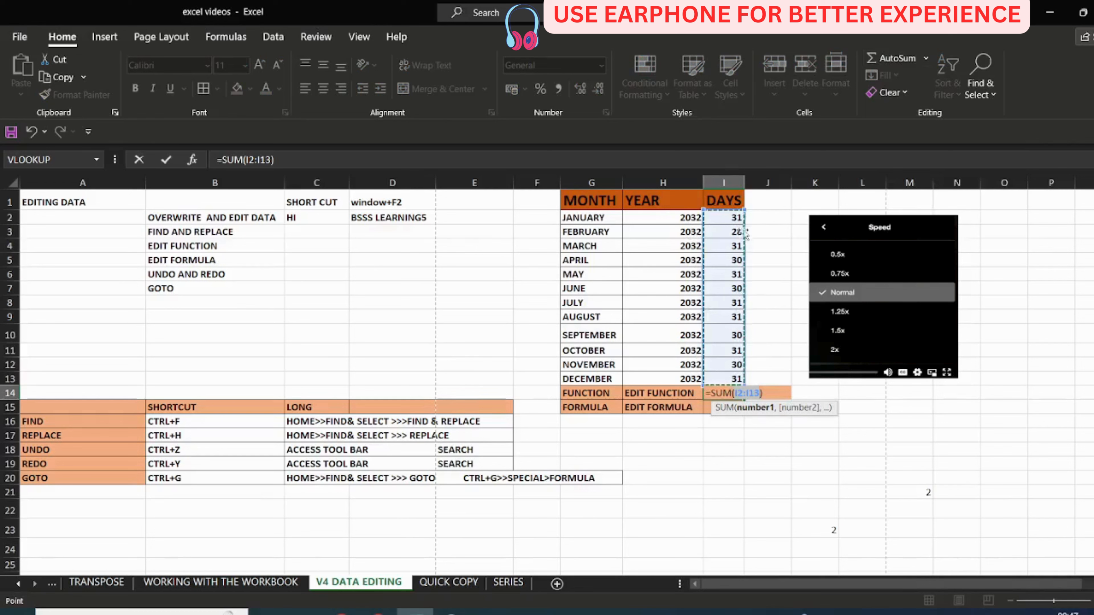
pyautogui.press('Return')
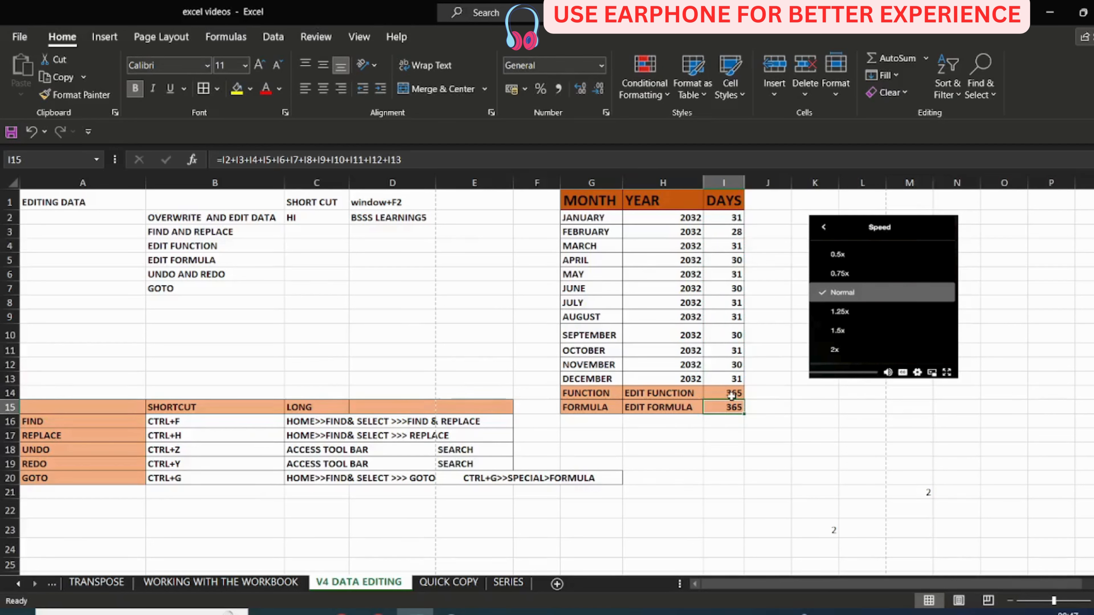
# Enter 5 in the empty cell L17.
pyautogui.click(788, 422)
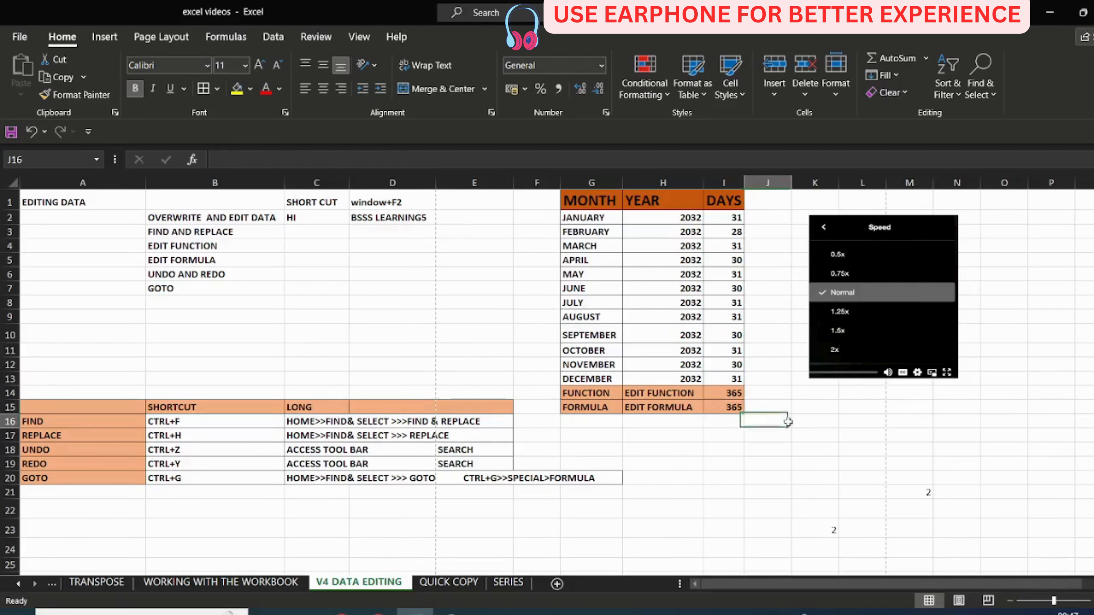
pyautogui.click(847, 437)
pyautogui.write('5')
# Edit the function in I14 so that it reads =SUM(I2:I13)+1.
pyautogui.click(719, 392)
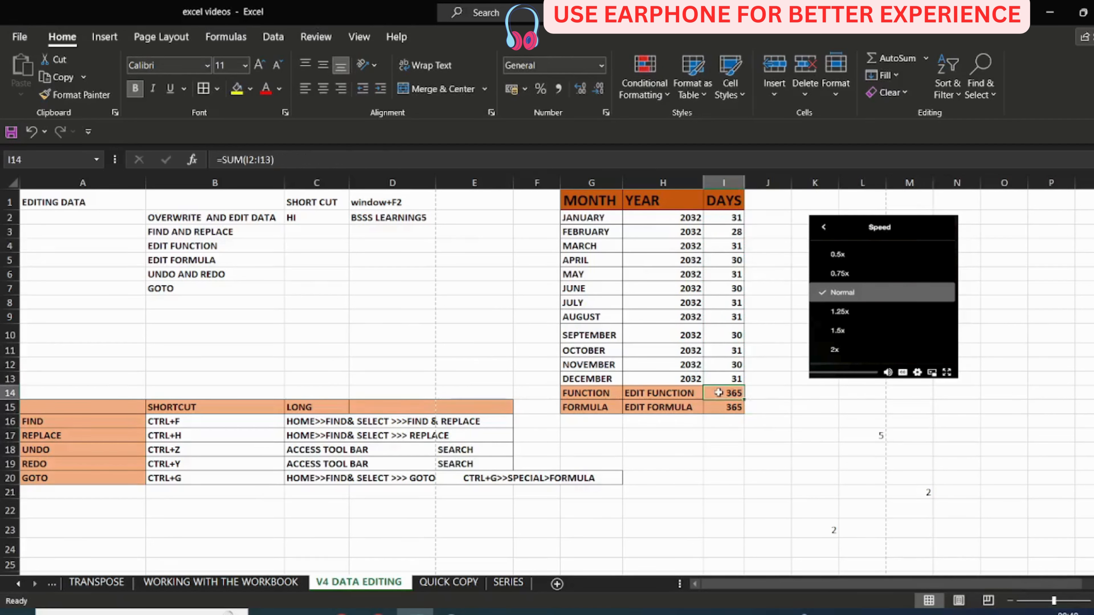
pyautogui.click(303, 157)
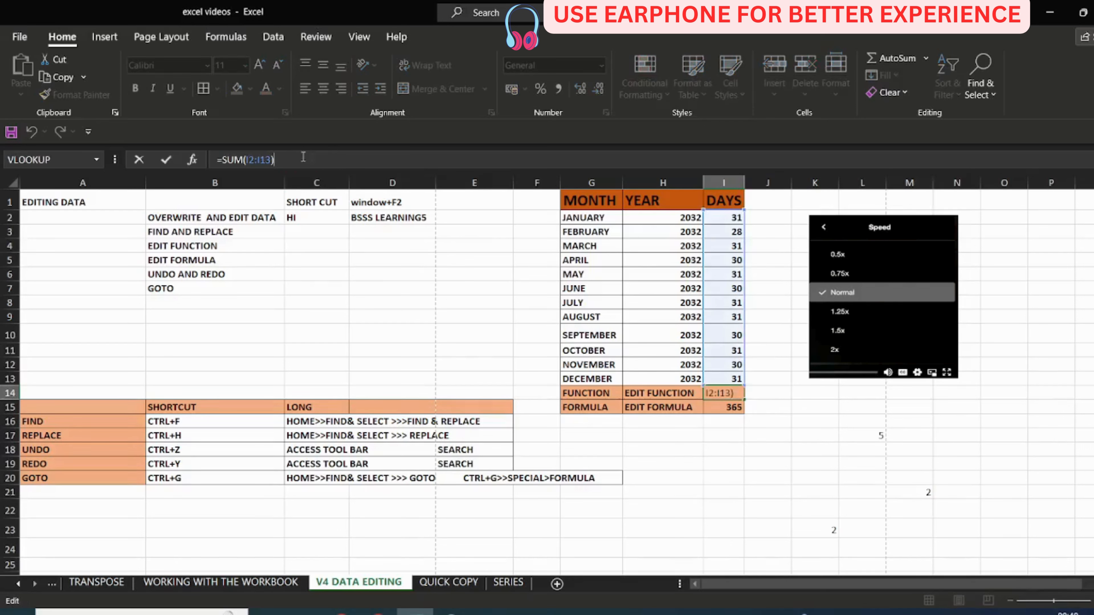
pyautogui.write('+1')
pyautogui.press('Return')
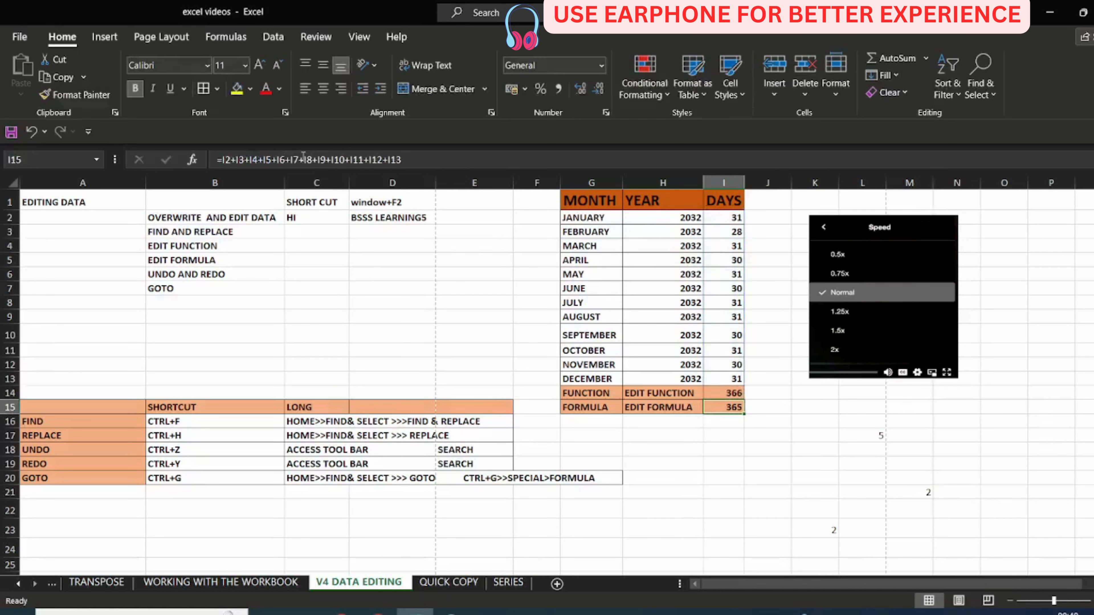
pyautogui.click(733, 396)
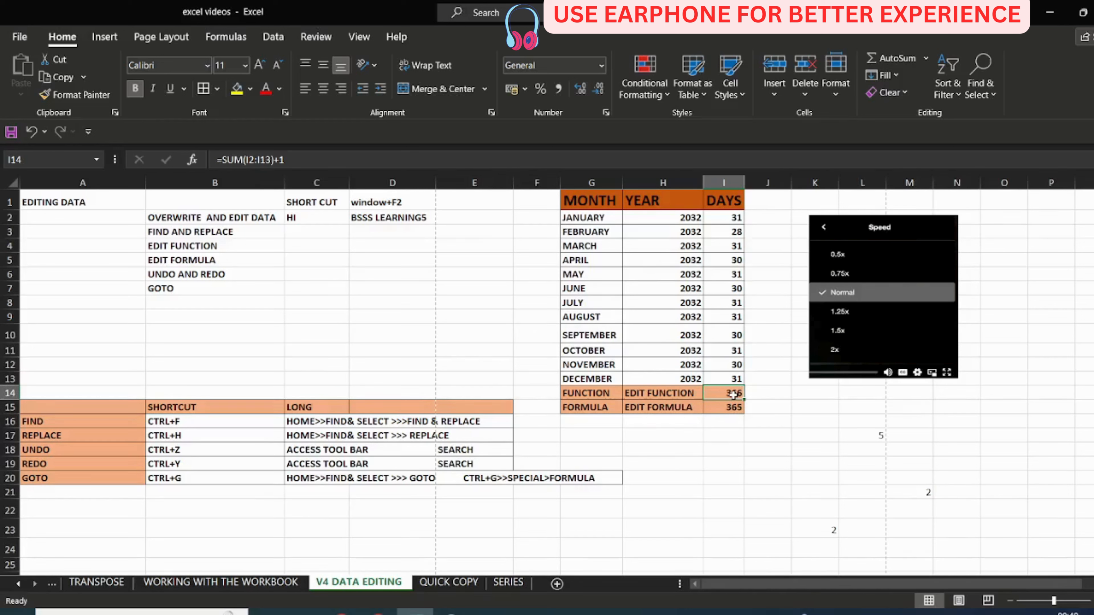
# Append +20 to the end of the addition formula in I15.
pyautogui.click(717, 409)
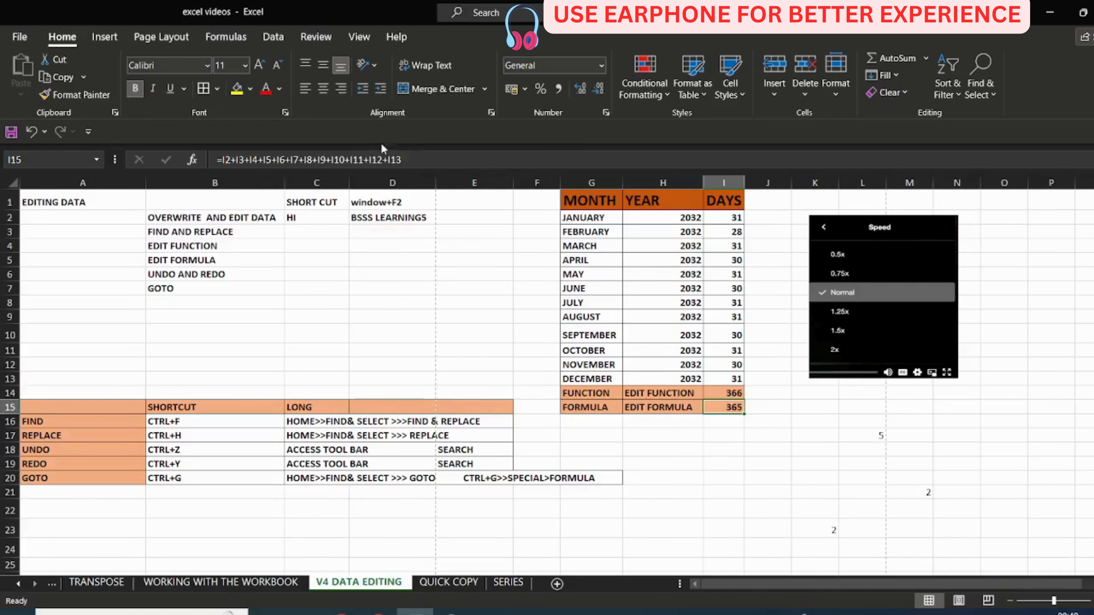
pyautogui.click(405, 160)
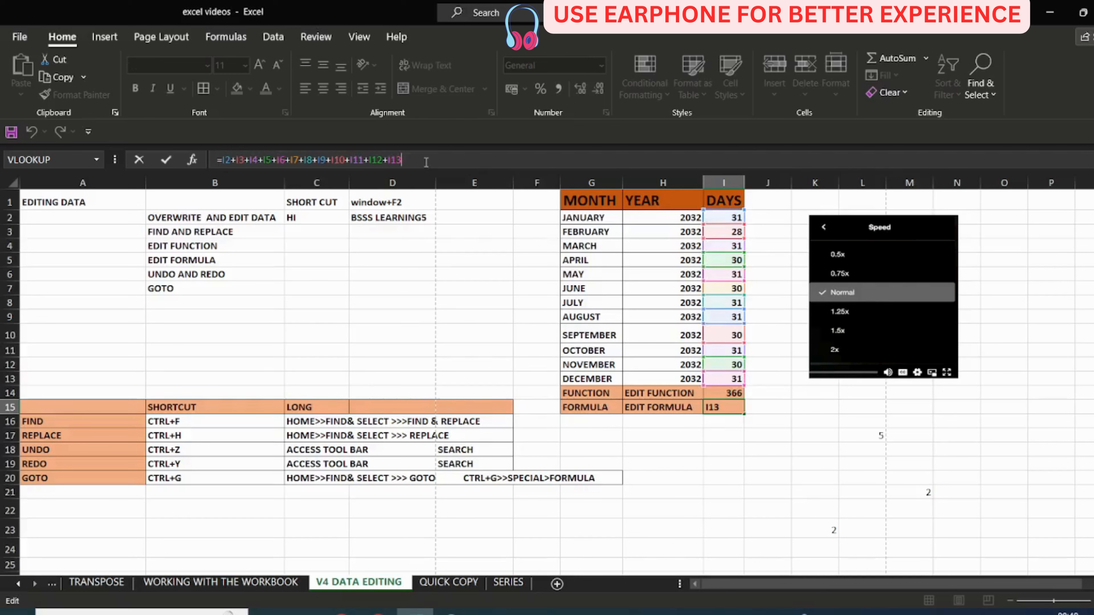
pyautogui.write('+20')
pyautogui.press('Return')
pyautogui.press('Up')
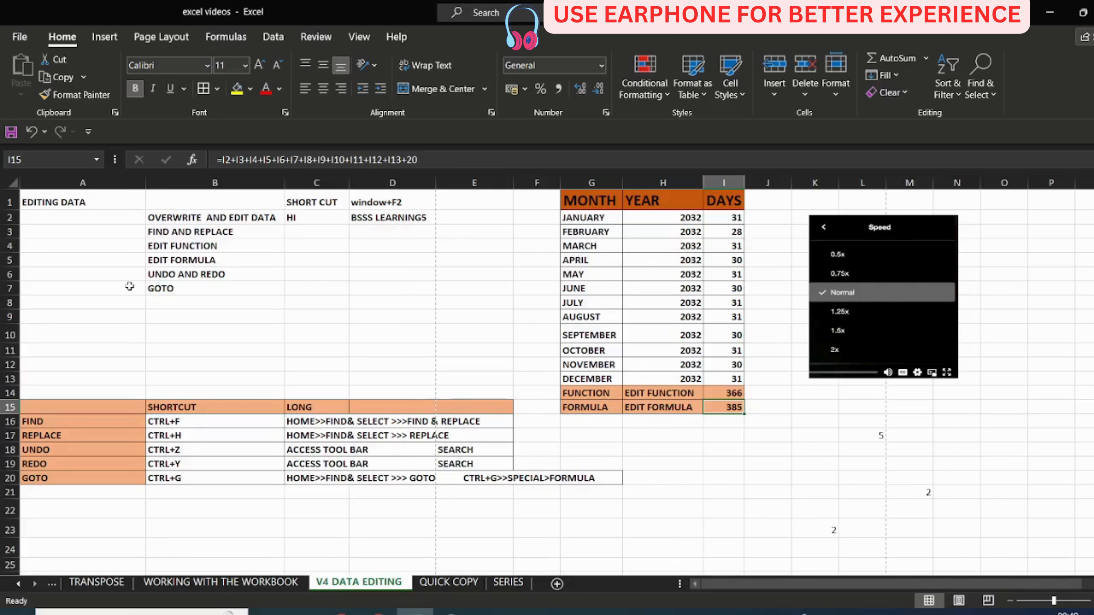
# Undo the I15 formula edit, redo it, and undo it again.
pyautogui.hotkey('ctrl', 'z')
pyautogui.hotkey('ctrl', 'y')
pyautogui.click(407, 159)
pyautogui.press('Escape')
pyautogui.hotkey('ctrl', 'z')
# Enter the text HI BSSS LEARNING in cell D6.
pyautogui.click(365, 275)
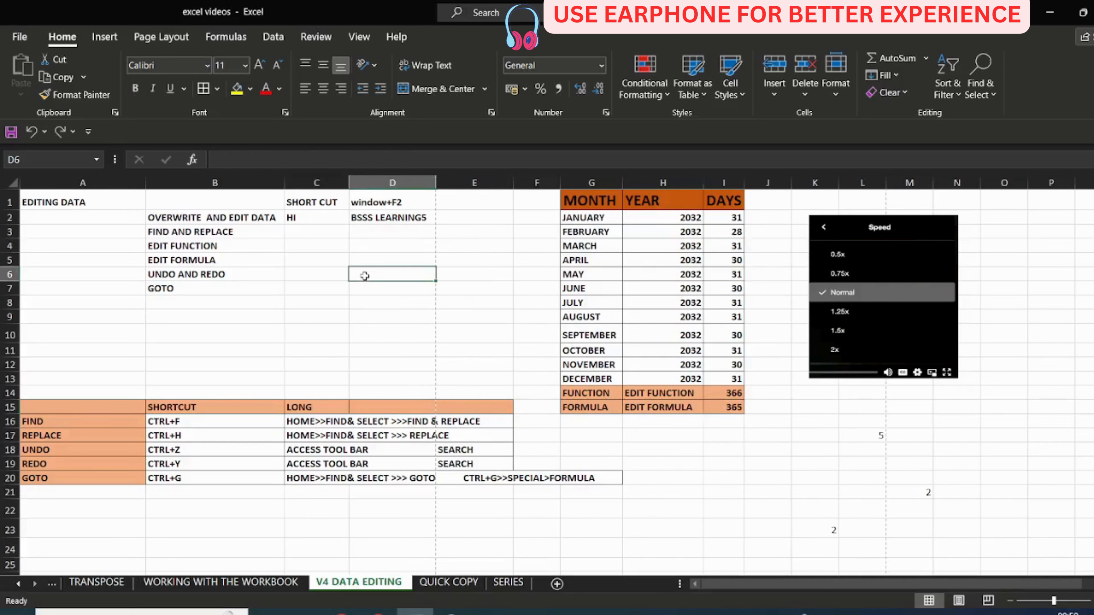
pyautogui.write('HI BSSS')
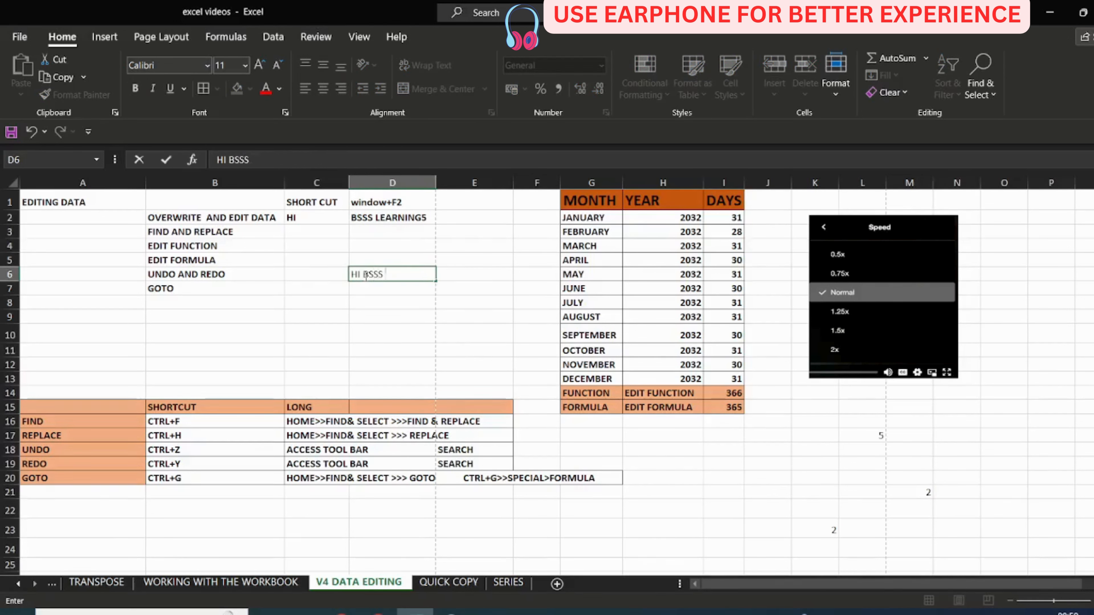
pyautogui.write(' LEARNING')
pyautogui.press('Return')
# Edit the text in D6 to read HI BSSS LEARNINGS.
pyautogui.click(379, 277)
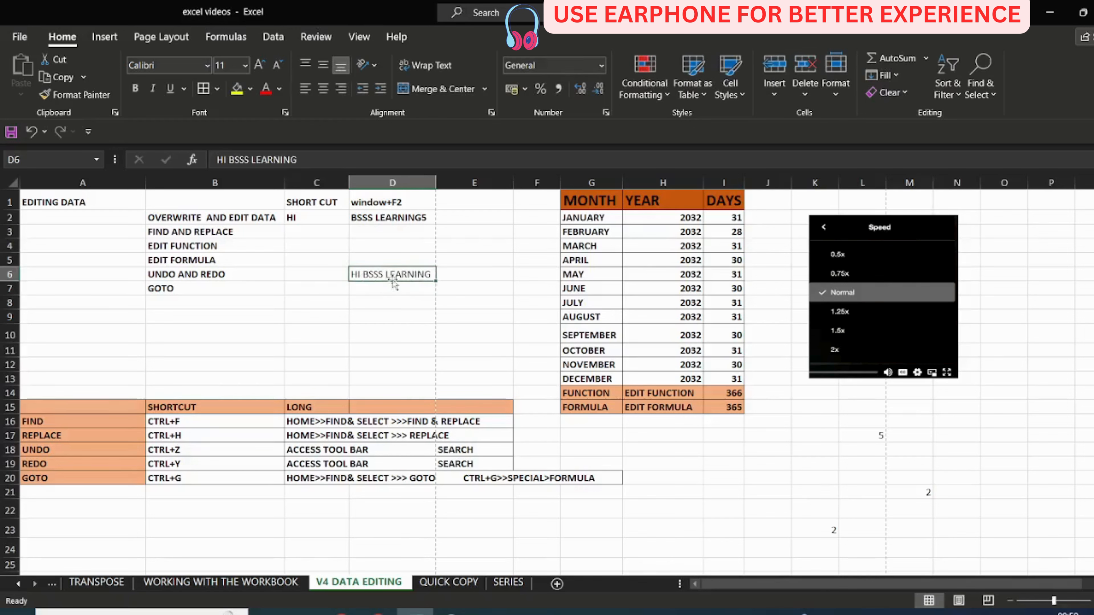
pyautogui.press('F2')
pyautogui.press('Return')
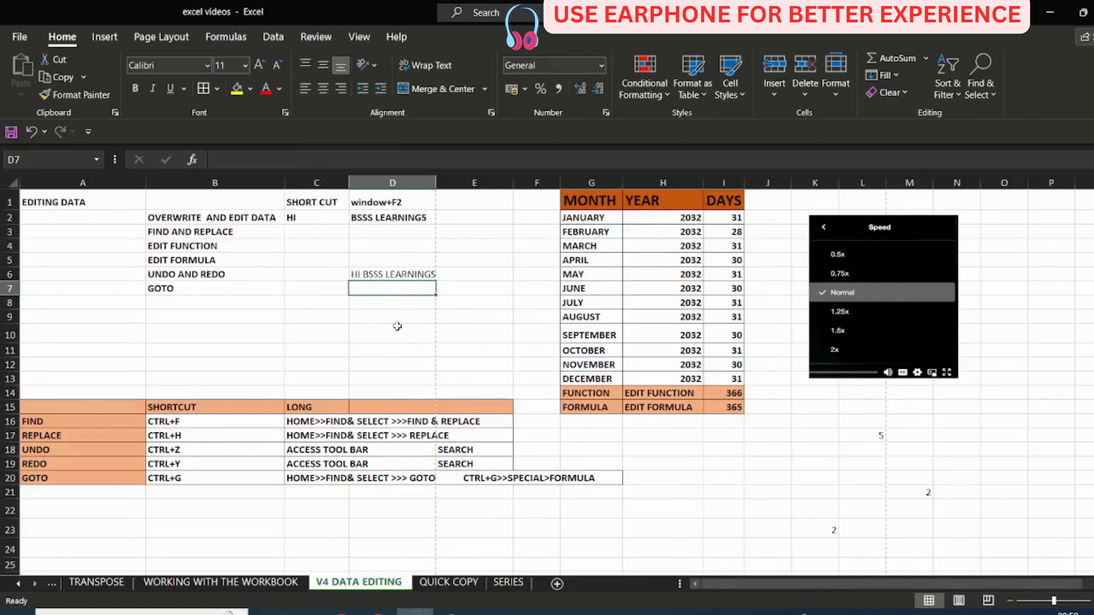
# Undo the last text edit in D6 and redo it.
pyautogui.hotkey('ctrl', 'z')
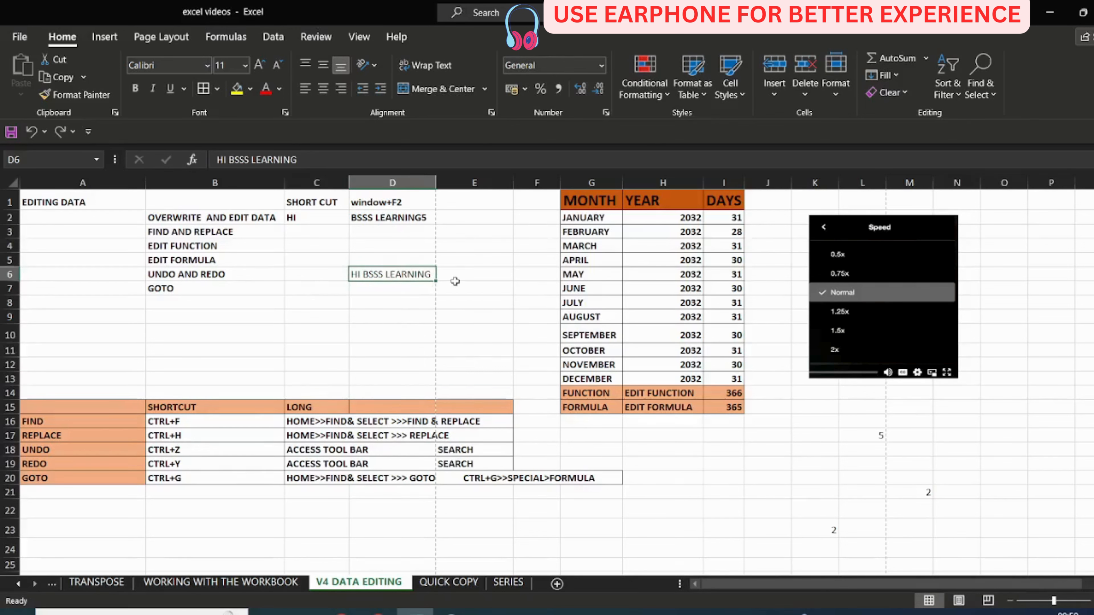
pyautogui.hotkey('ctrl', 'y')
pyautogui.click(446, 296)
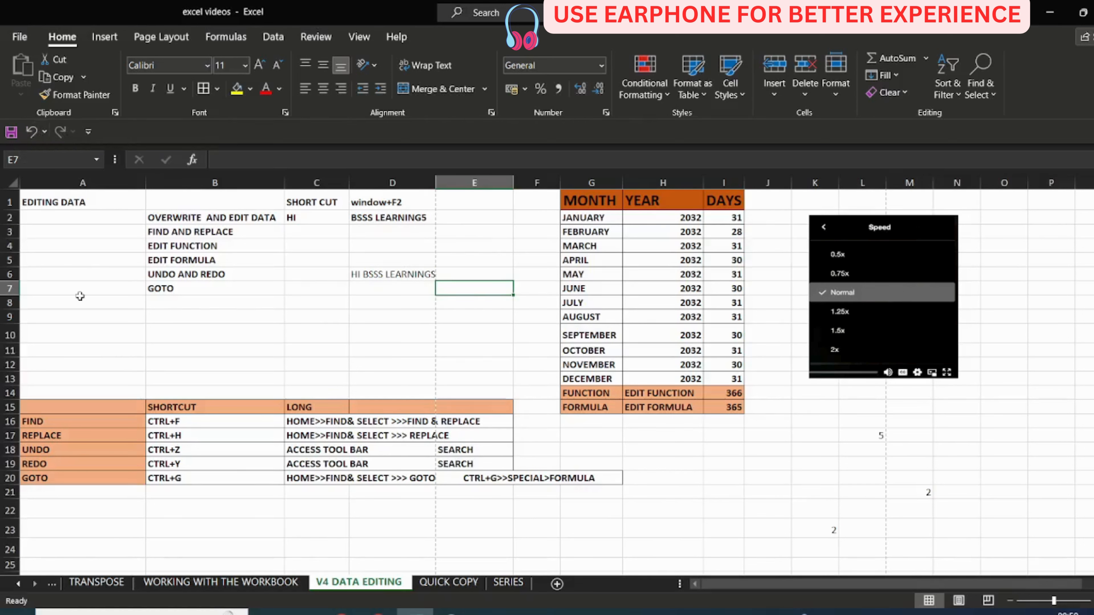
# Use Go To from the Find & Select commands to jump to cell A20.
pyautogui.click(152, 291)
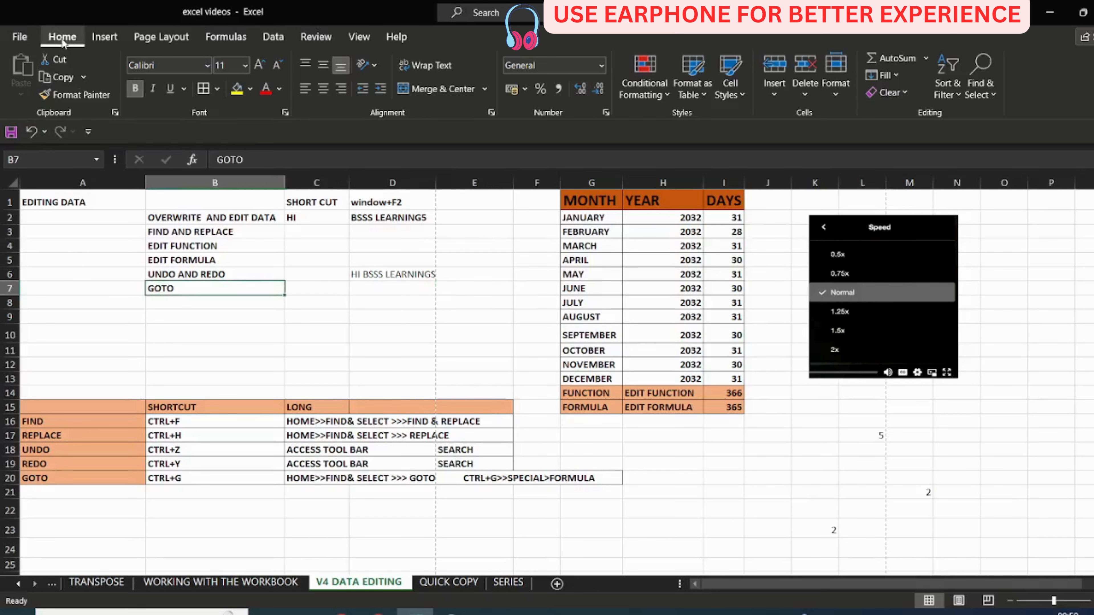
pyautogui.click(980, 71)
pyautogui.click(1010, 159)
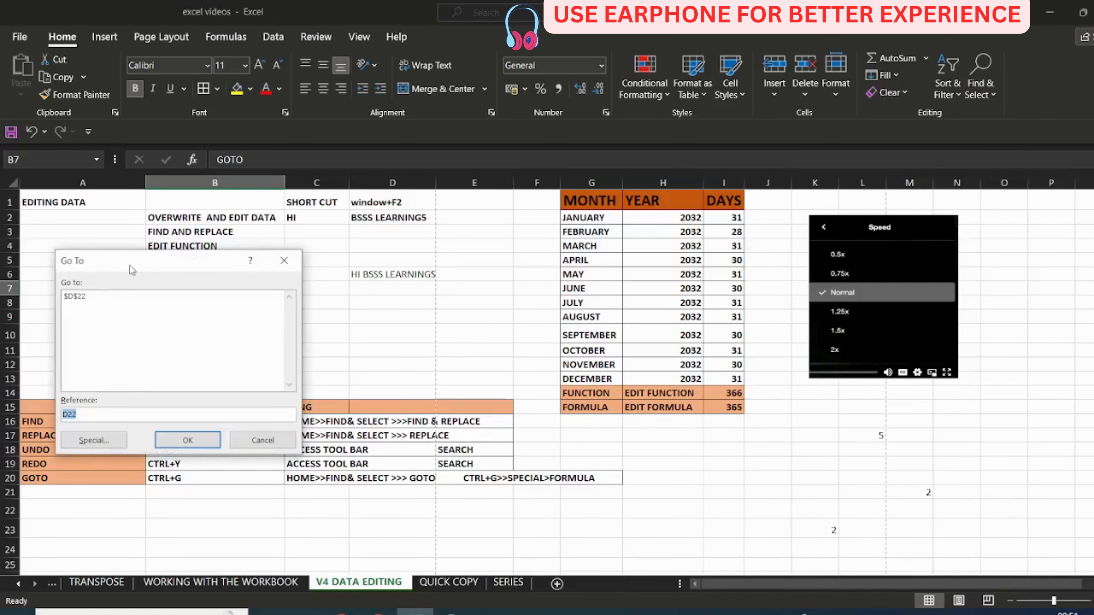
pyautogui.moveTo(130, 260); pyautogui.dragTo(550, 174)
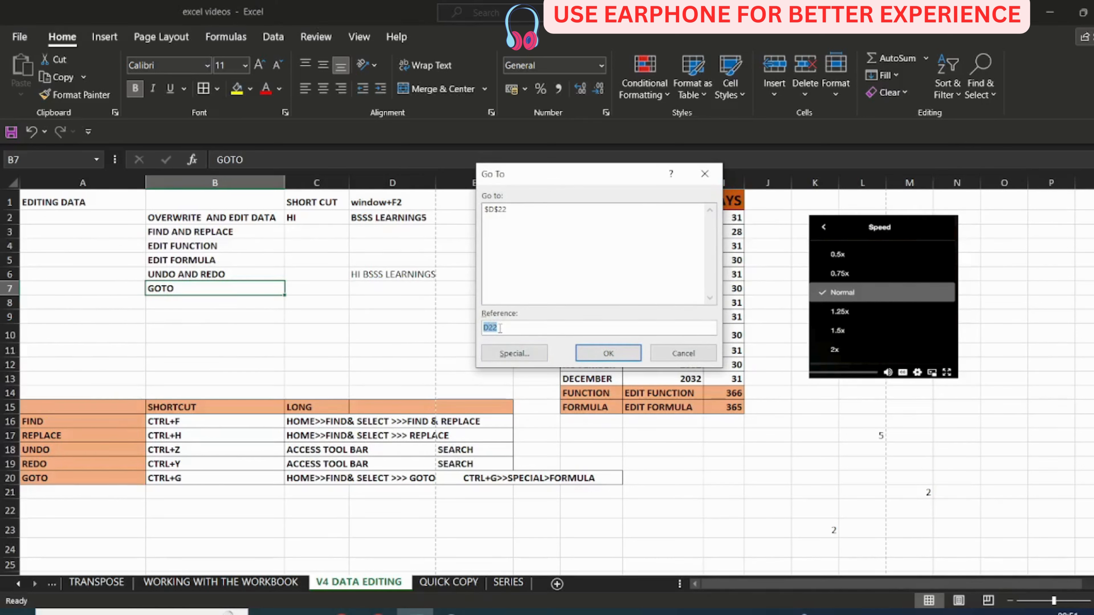
pyautogui.write('A20')
pyautogui.press('Return')
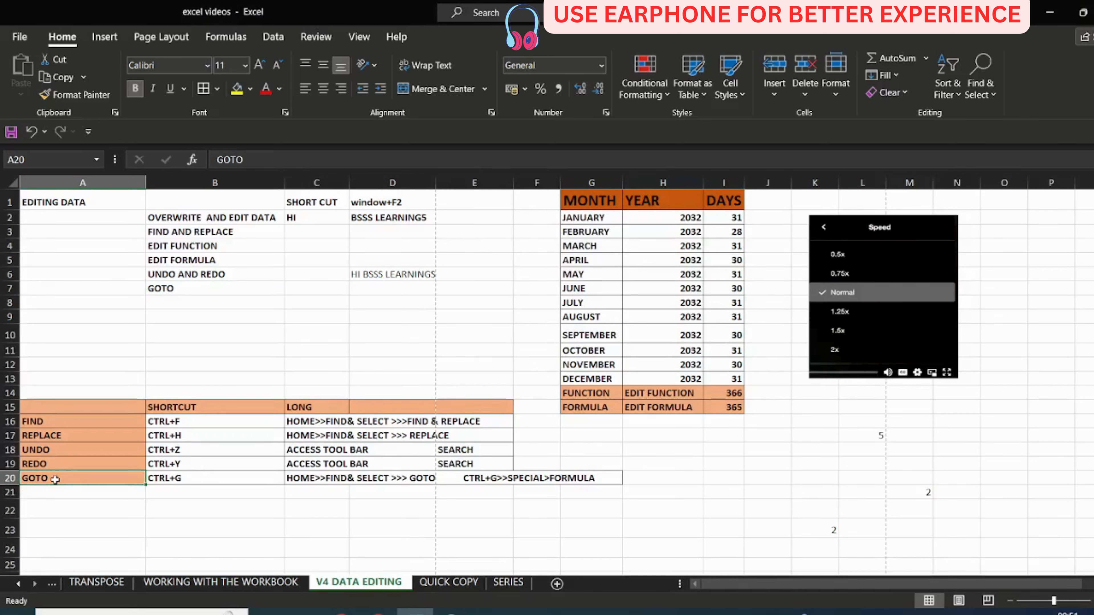
# Use Go To Special to select all blank cells in the sheet.
pyautogui.hotkey('ctrl', 'g')
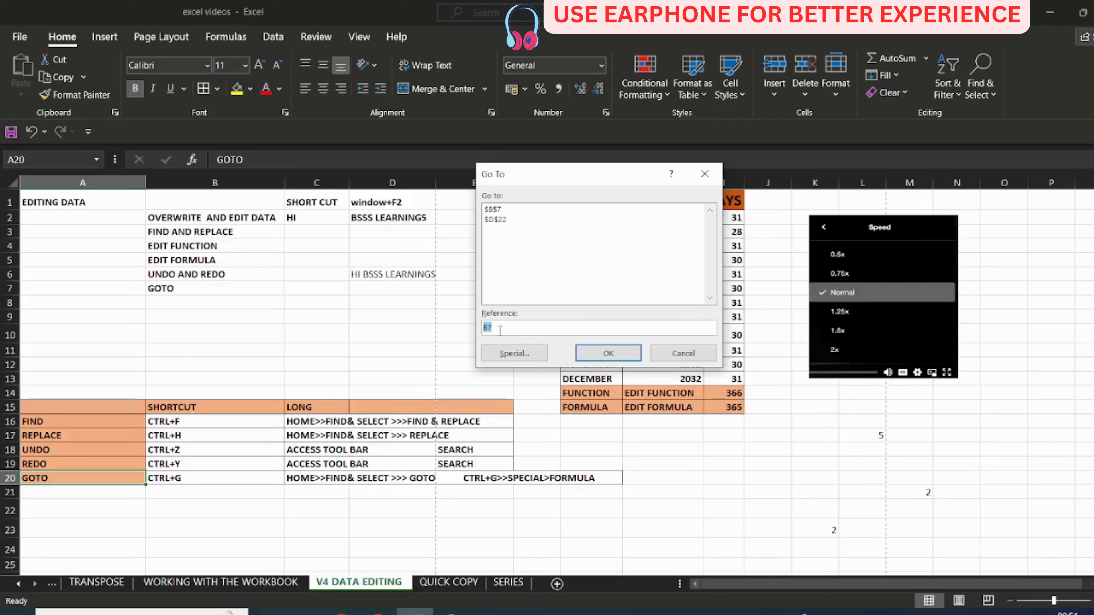
pyautogui.click(514, 353)
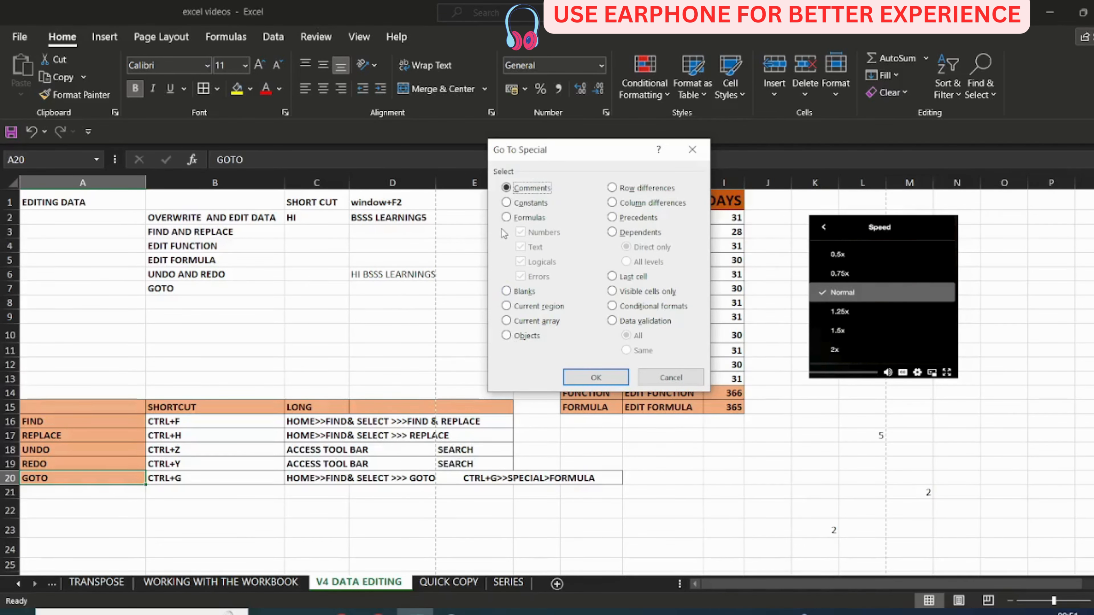
pyautogui.click(506, 293)
pyautogui.click(588, 378)
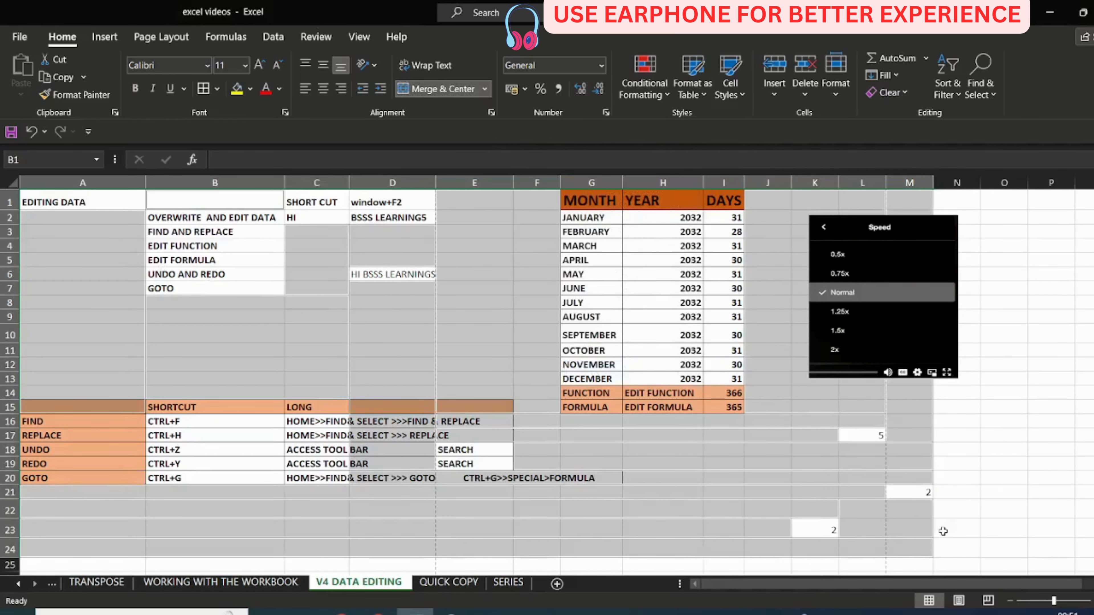
# Drop the blank-cell selection and use Go To Special to select all cells containing formulas.
pyautogui.click(105, 336)
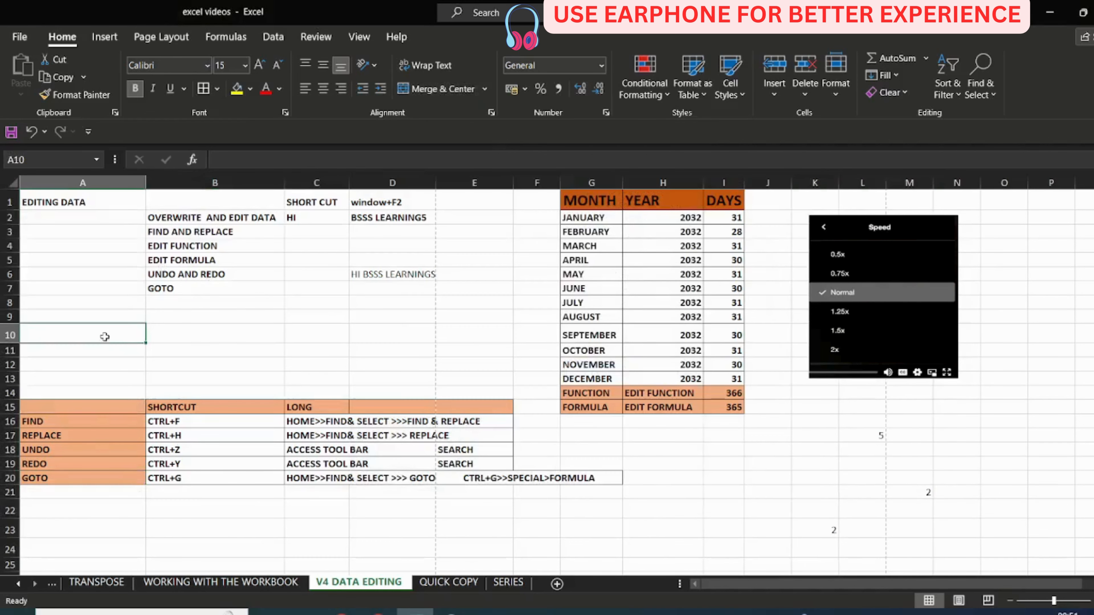
pyautogui.hotkey('ctrl', 'g')
pyautogui.click(517, 354)
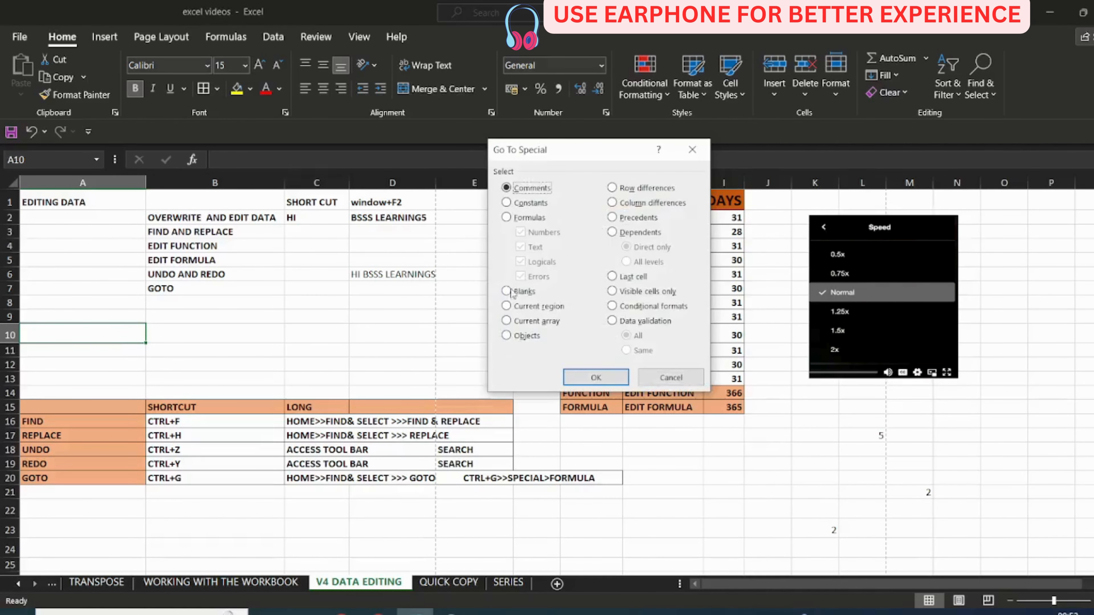
pyautogui.click(507, 218)
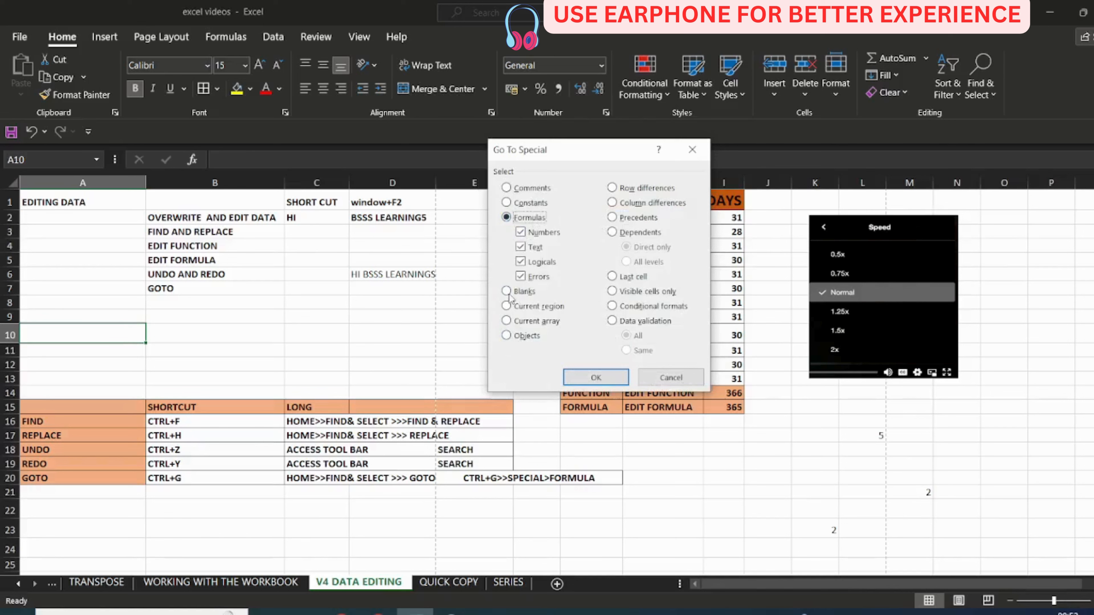
pyautogui.click(608, 379)
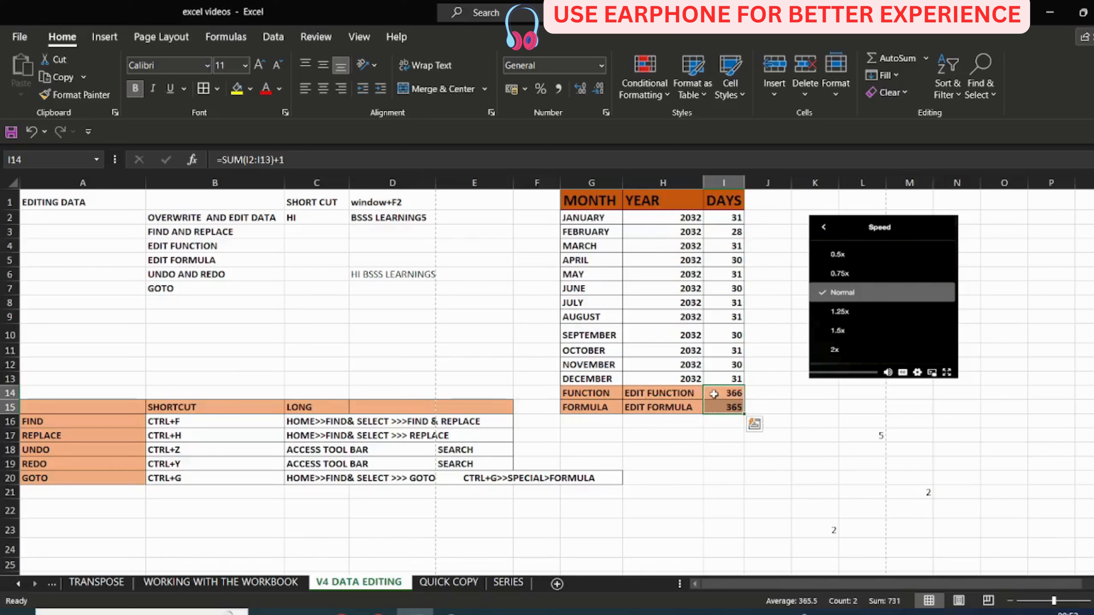
# Show the Go To Special options, cancel without choosing any, and select the empty cell H20.
pyautogui.hotkey('ctrl', 'g')
pyautogui.click(515, 354)
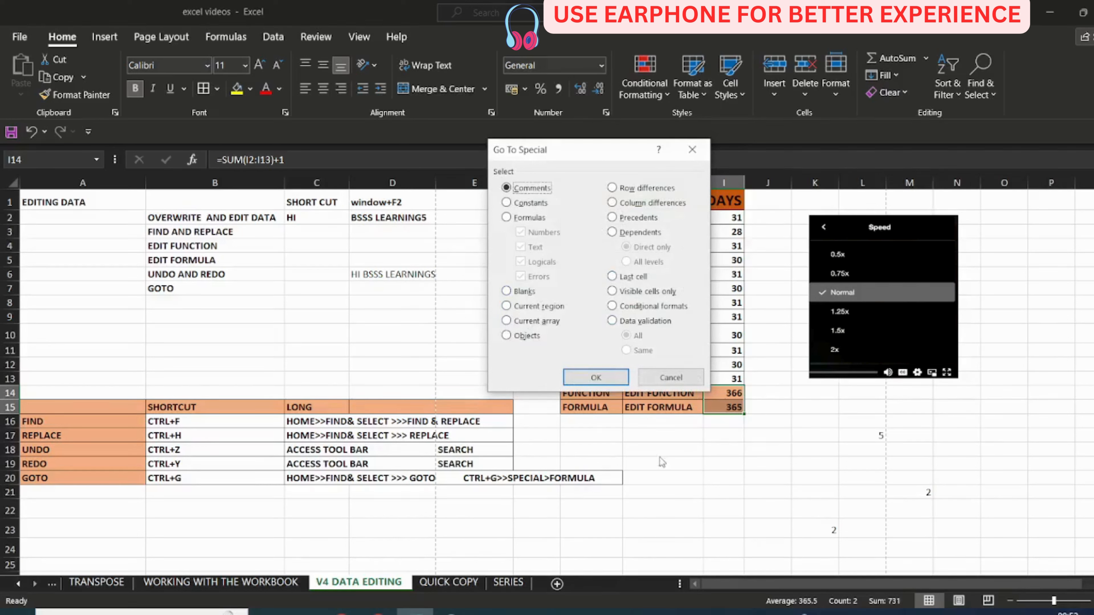
pyautogui.click(671, 378)
pyautogui.click(698, 466)
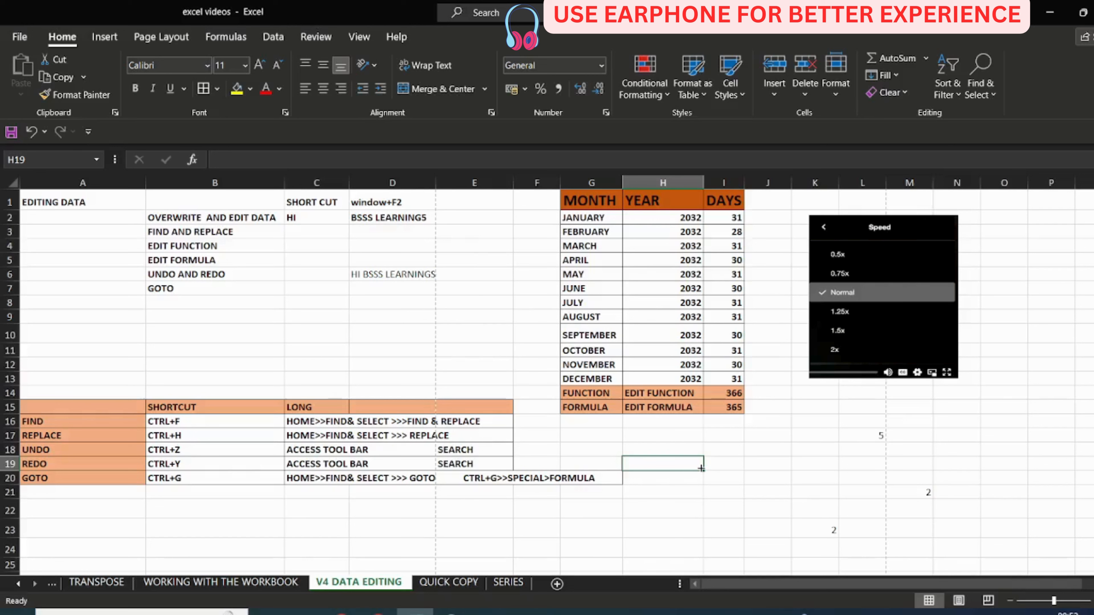
pyautogui.click(680, 480)
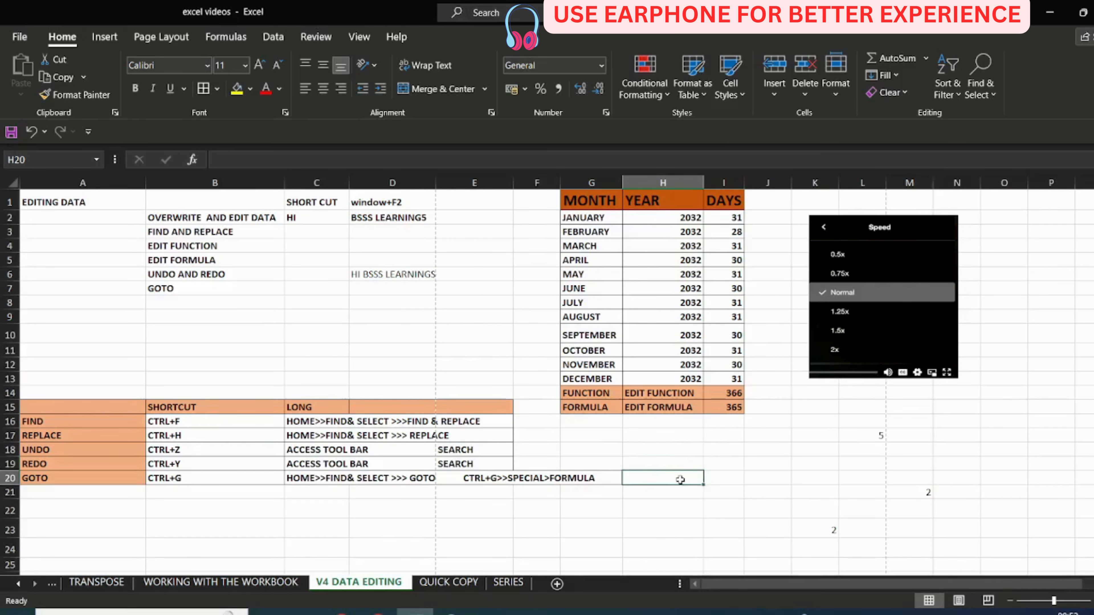